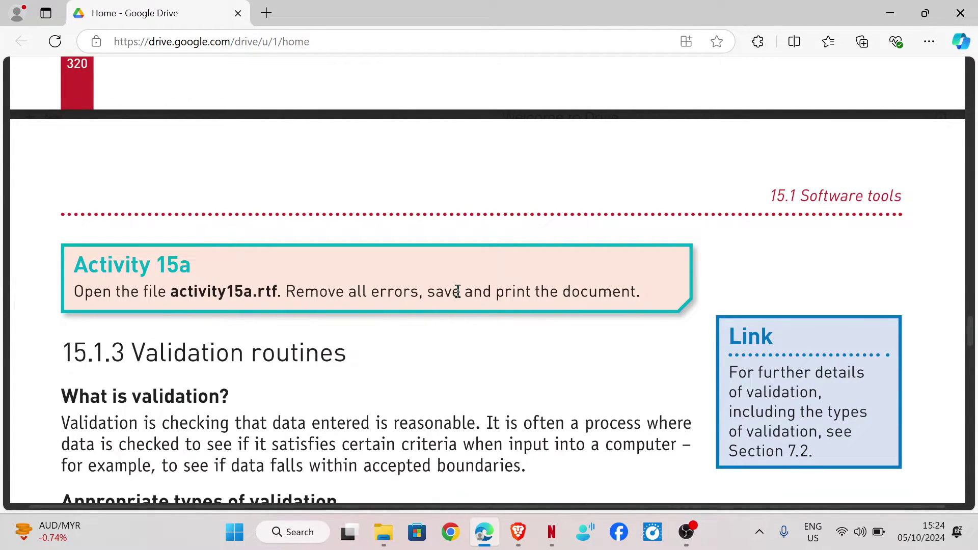
Step: Open activity15a.rtf from the Chapter 15 folder in Word and look through the letter
left_click(383, 533)
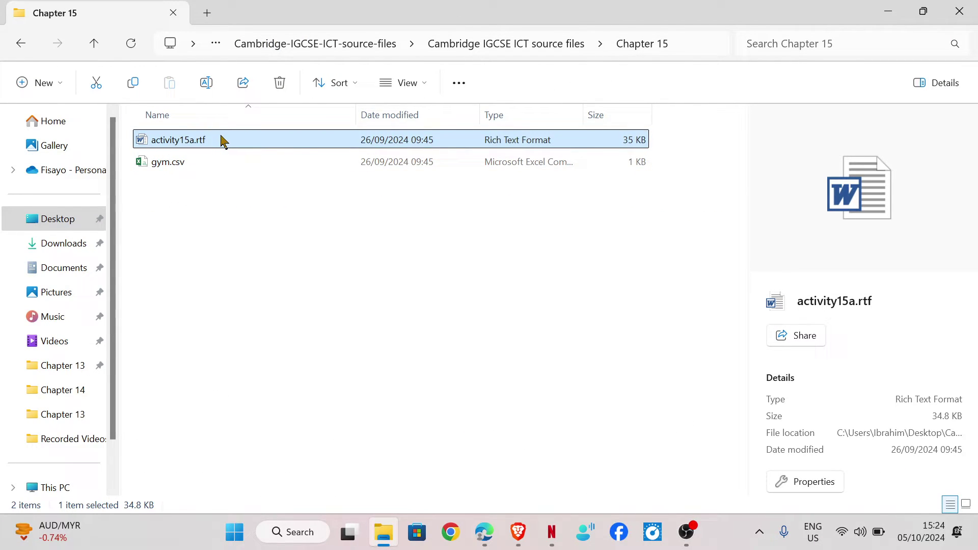
double_click(204, 141)
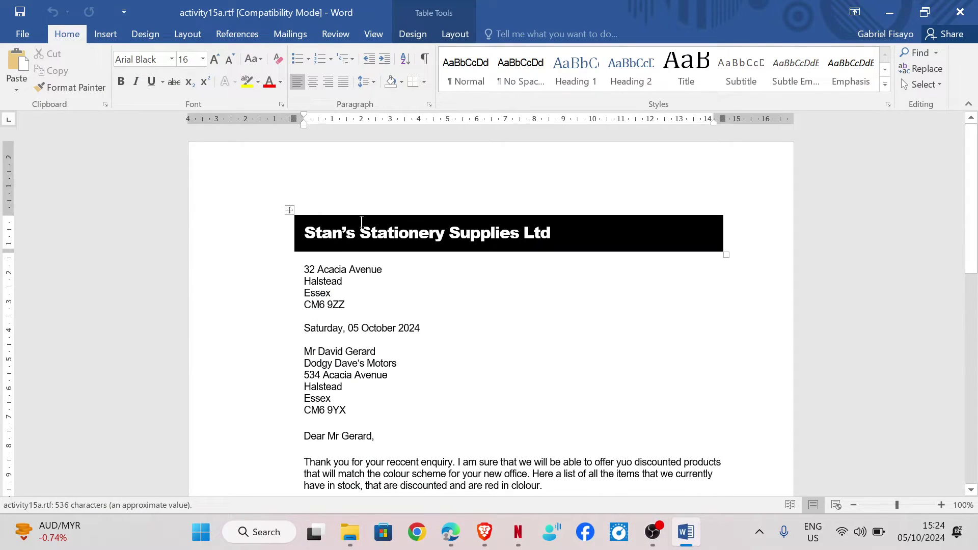
scroll(607, 314, "down", 2)
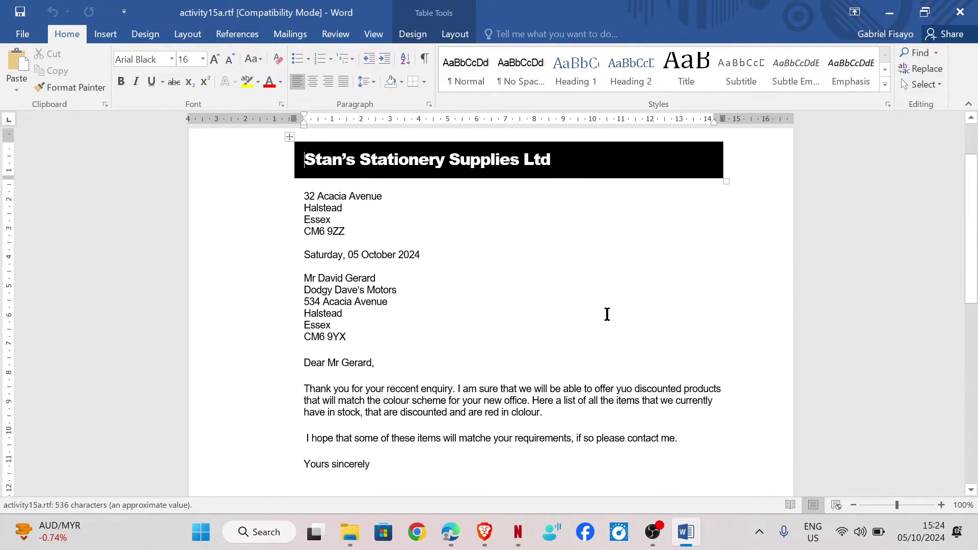
scroll(606, 313, "down", 1)
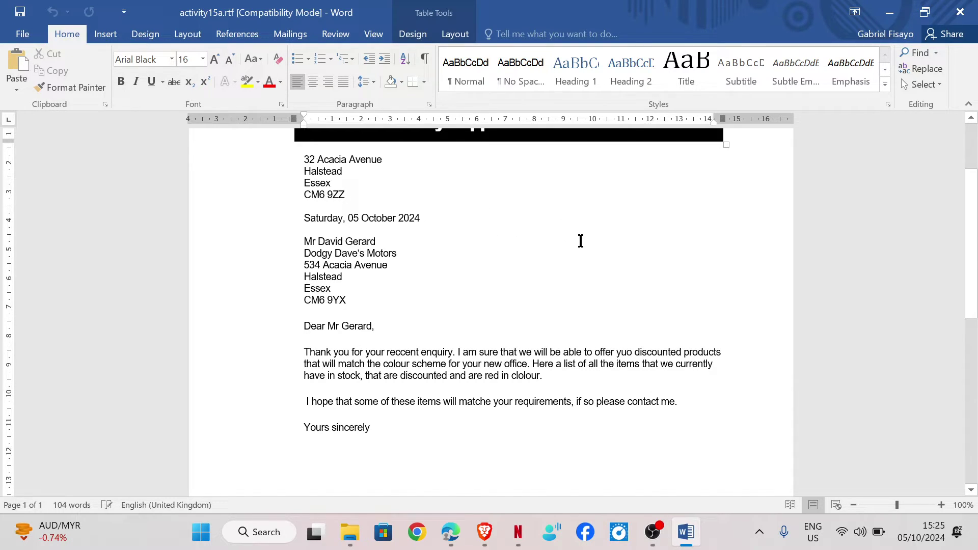
Step: Start a spelling and grammar check on the letter and correct "reccent" to "recent"
left_click(336, 34)
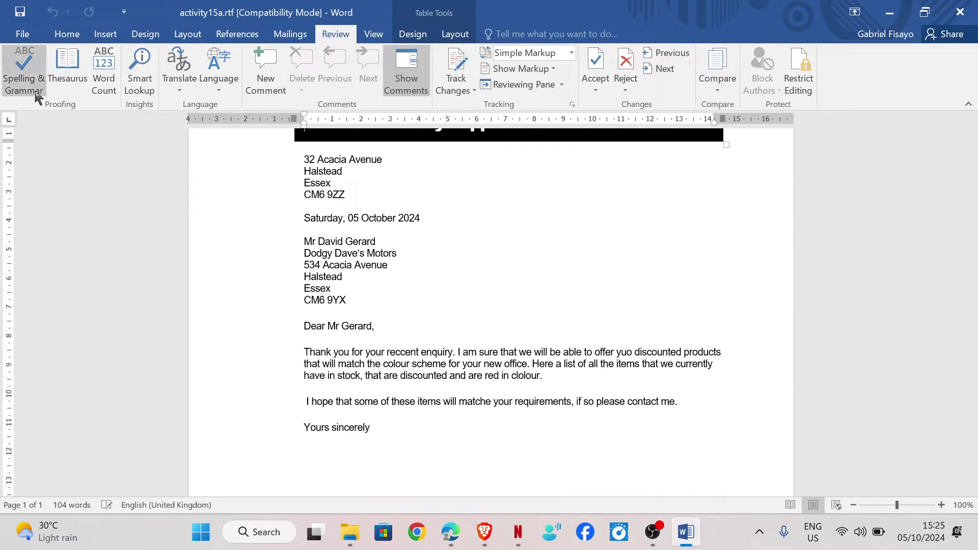
left_click(37, 92)
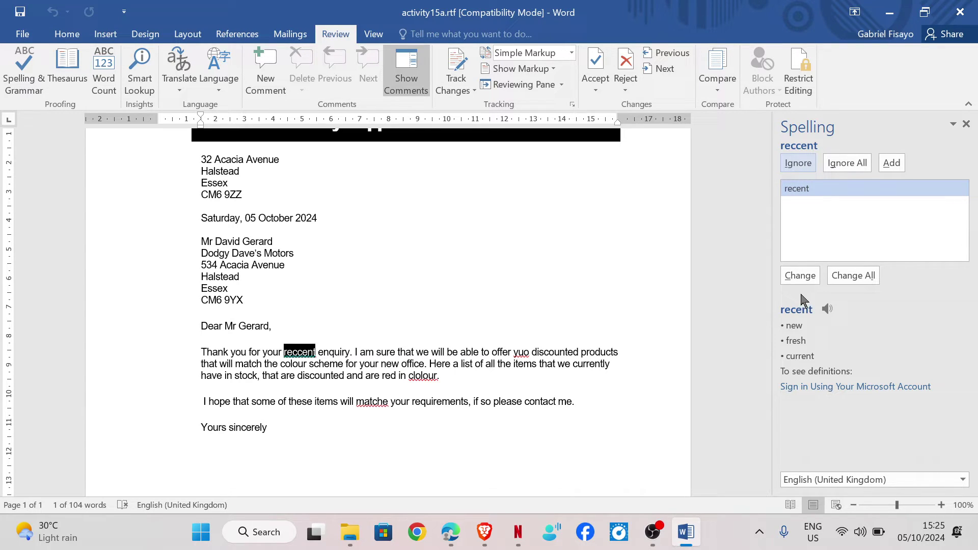
left_click(799, 275)
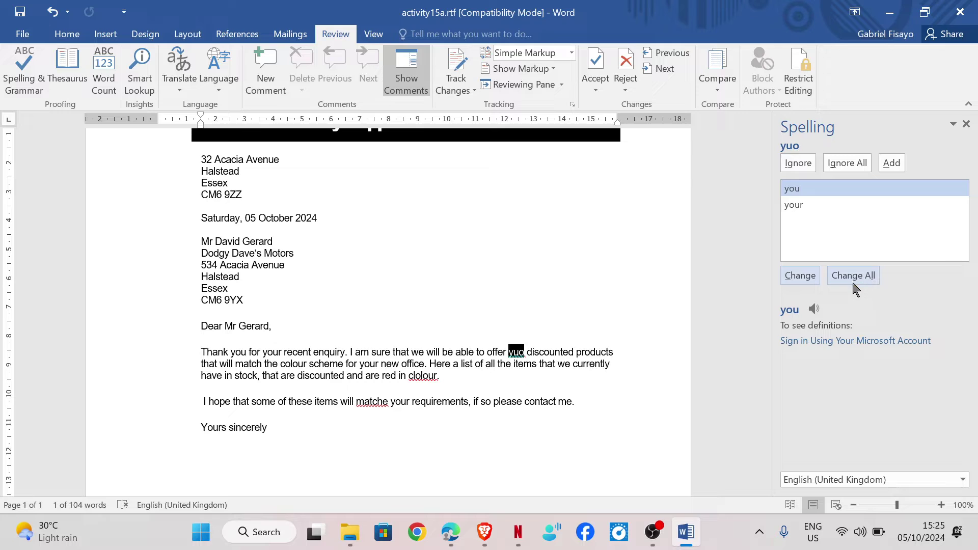
Step: Correct "yuo" to "you" and "clolour" to "colour" using the suggested spellings
scroll(227, 410, "down", 4)
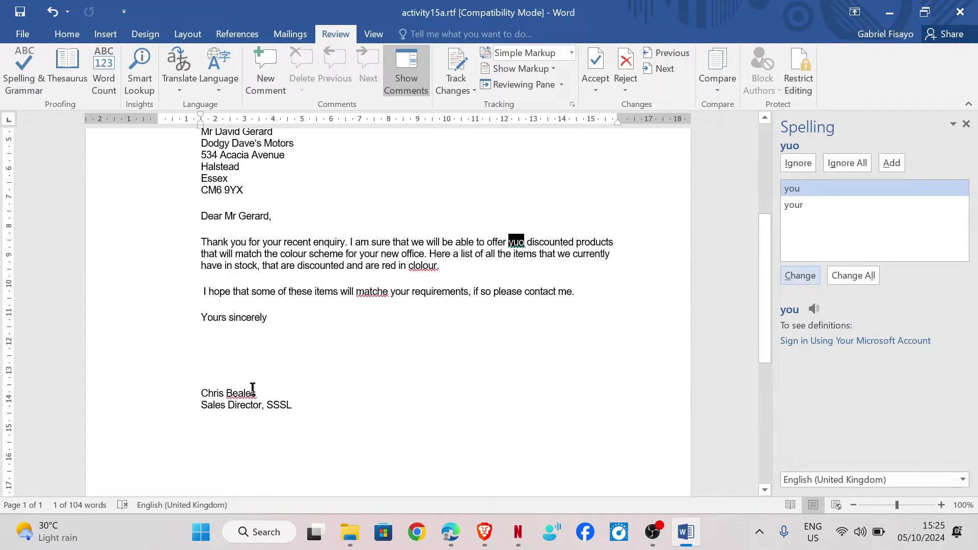
scroll(448, 339, "up", 5)
scroll(438, 352, "down", 4)
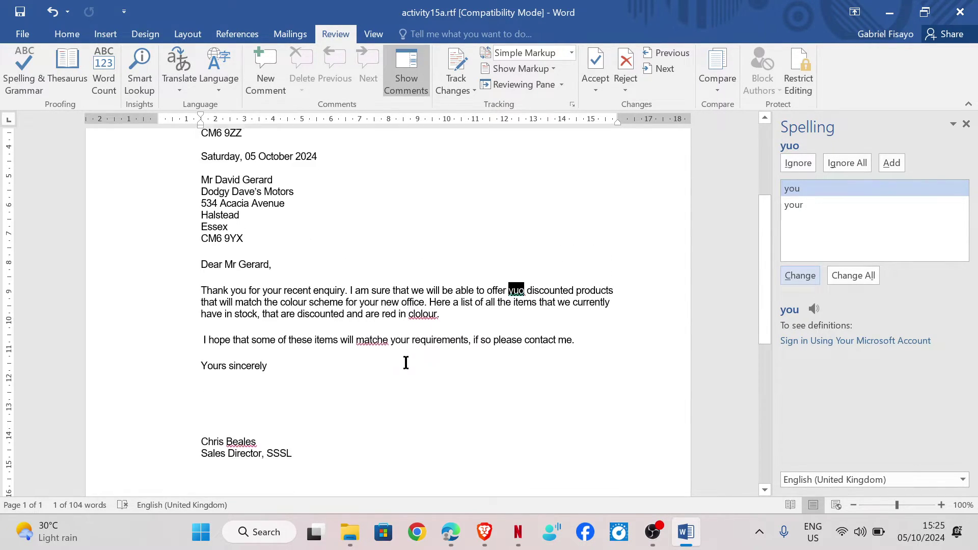
scroll(431, 363, "up", 4)
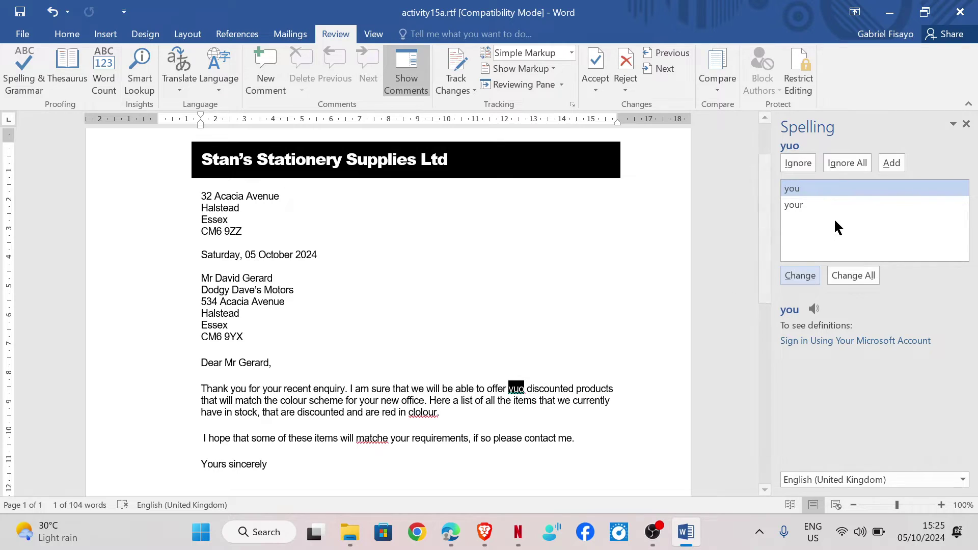
left_click(799, 276)
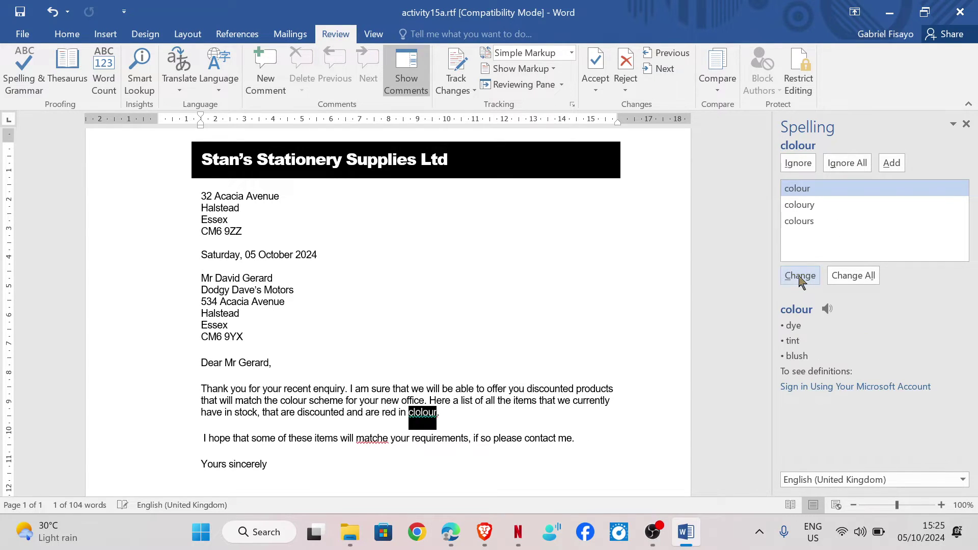
left_click(799, 275)
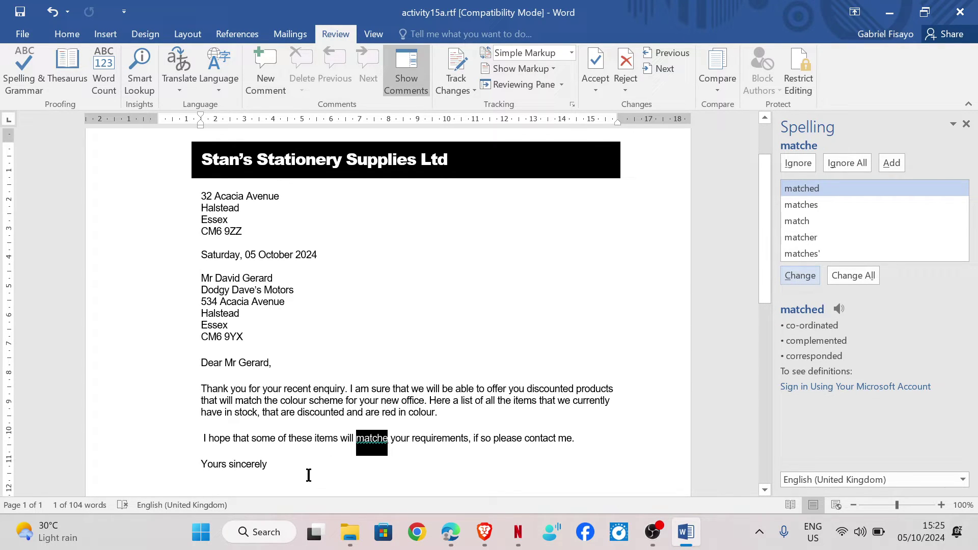
Step: Replace "matche" with the suggestion "matched", ignore the flagged surname in the signature, and finish the spelling check
left_click(800, 277)
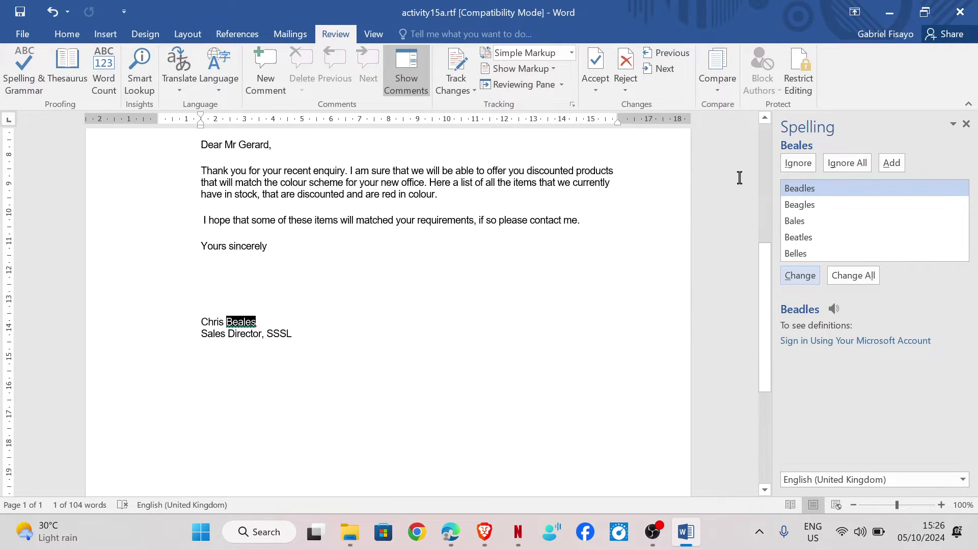
left_click(798, 163)
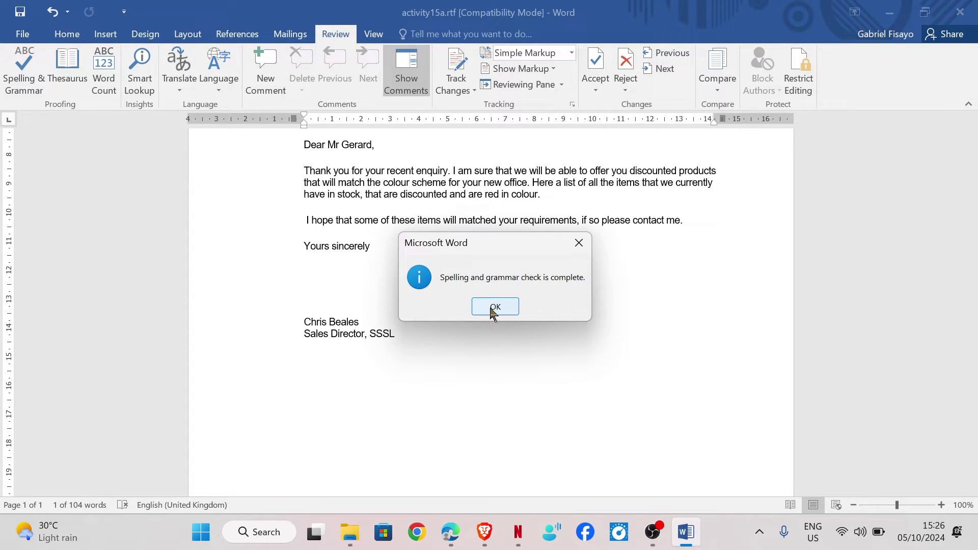
left_click(493, 308)
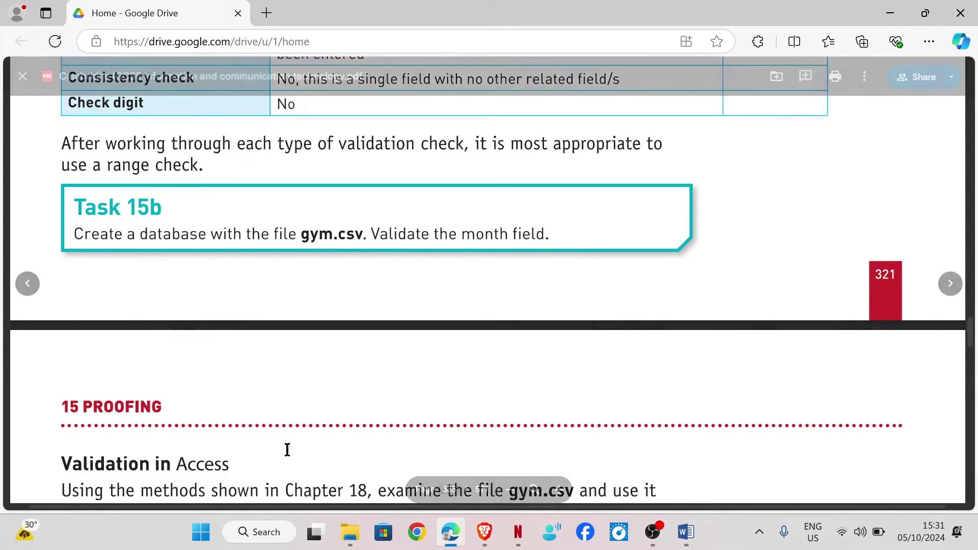
Step: Launch Access 2016 and create a blank desktop database
left_click(259, 534)
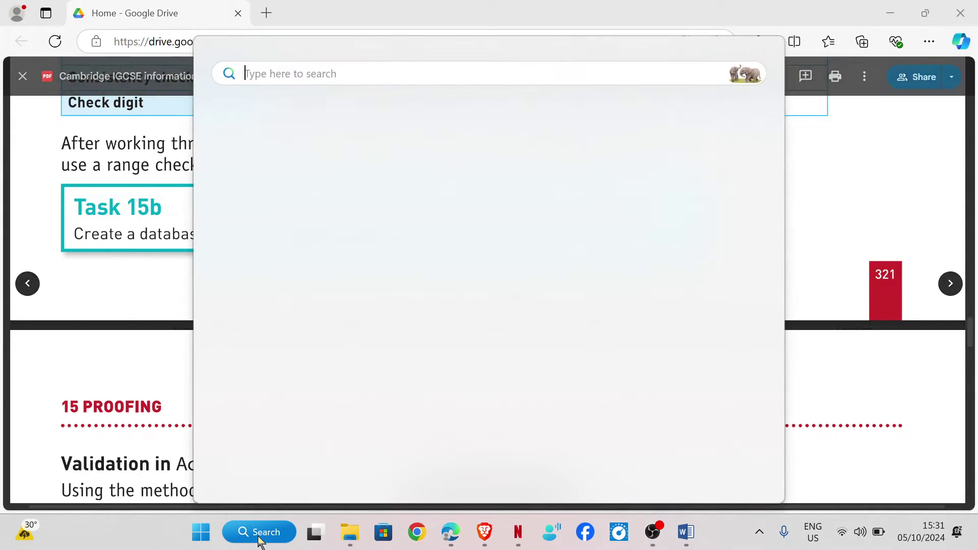
type("a")
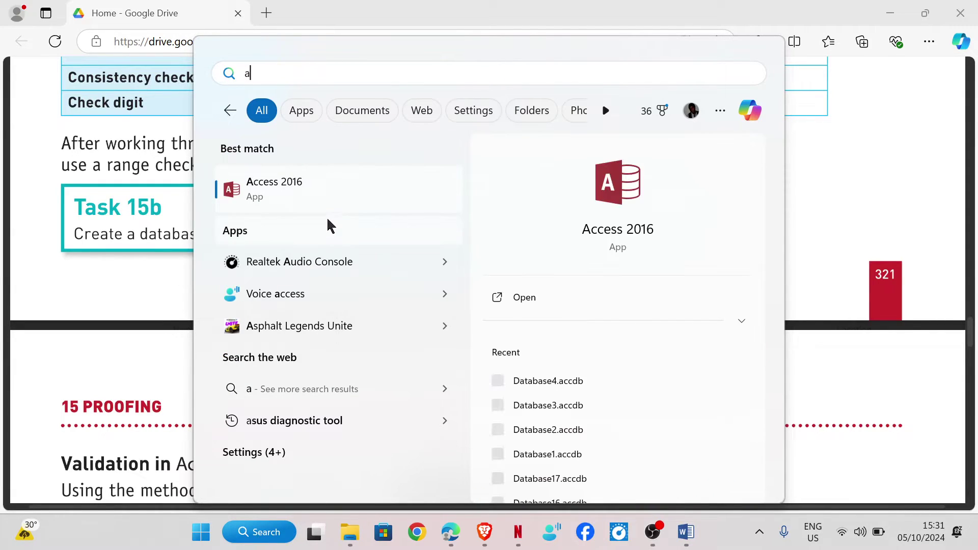
left_click(329, 193)
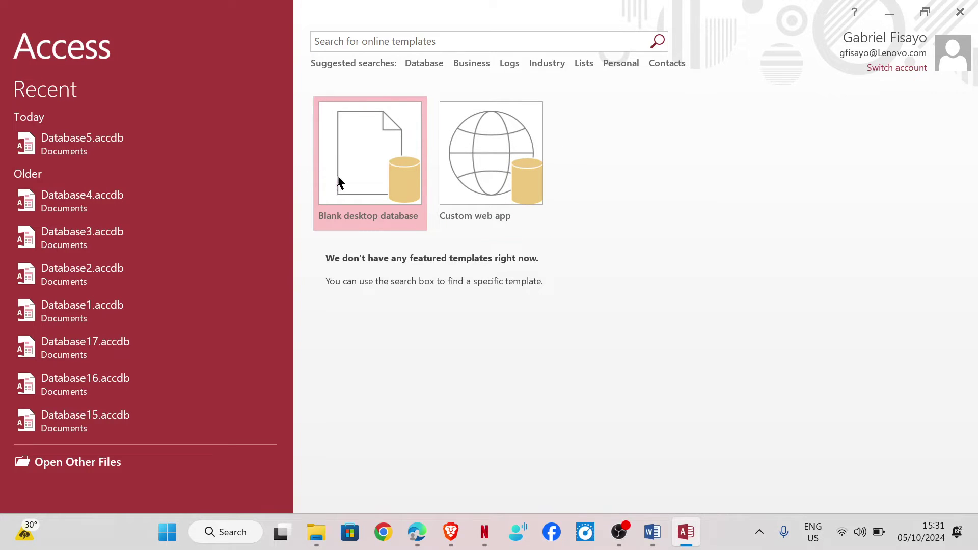
left_click(345, 161)
left_click(487, 333)
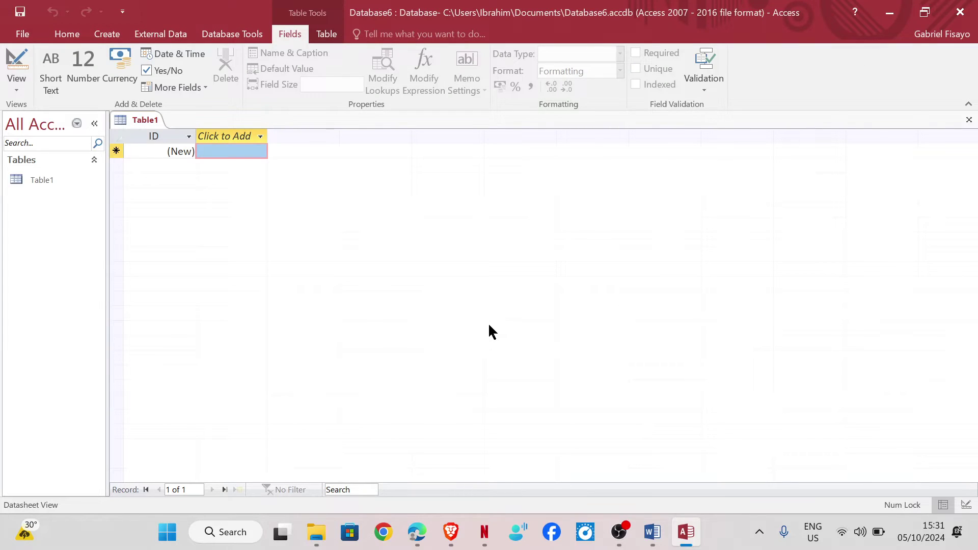
Step: Start a text file import into a new table with gym.csv from the Chapter 15 folder as source, allowing the wizard to open
left_click(160, 34)
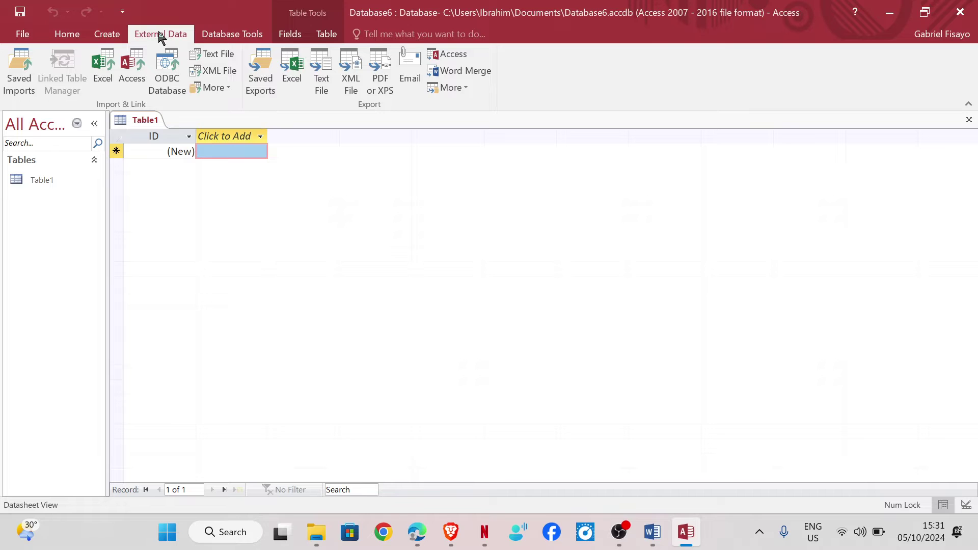
left_click(213, 54)
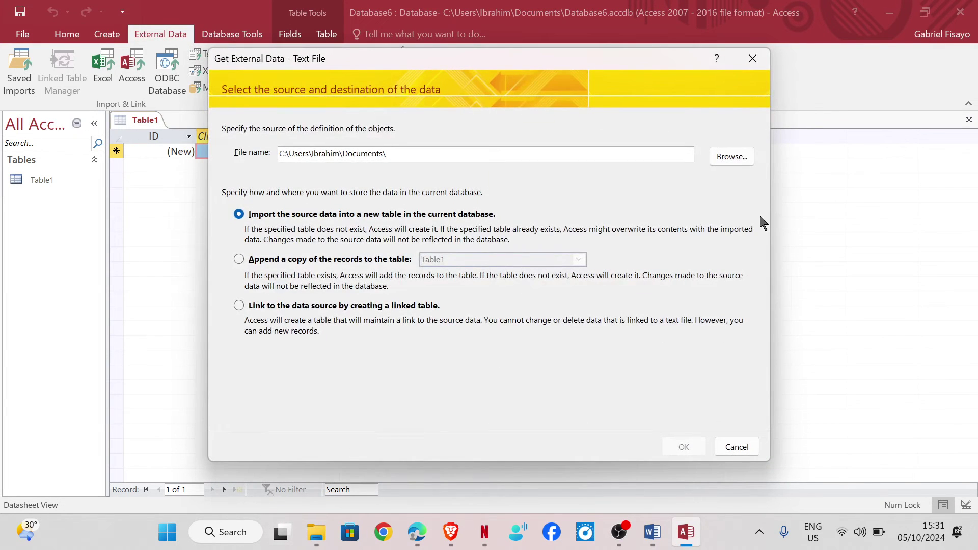
left_click(731, 156)
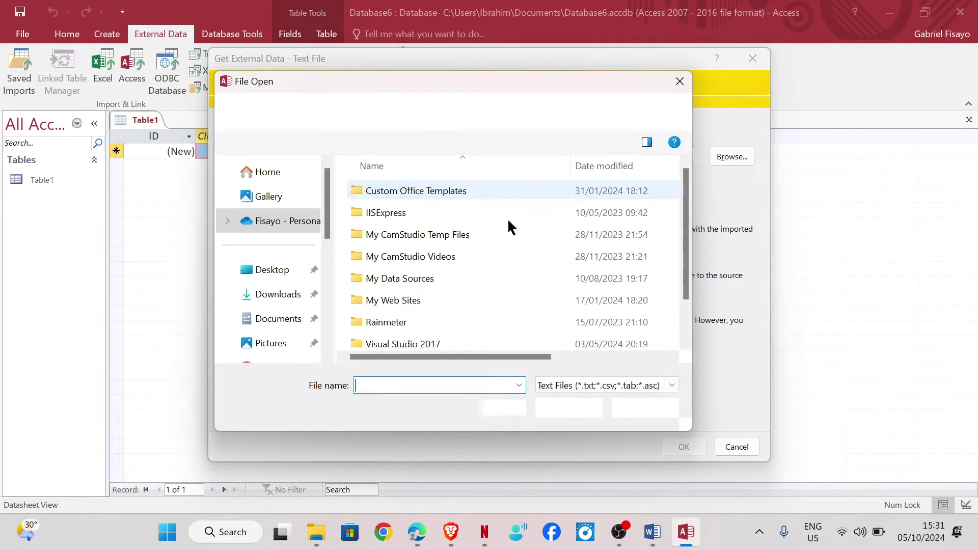
left_click(266, 271)
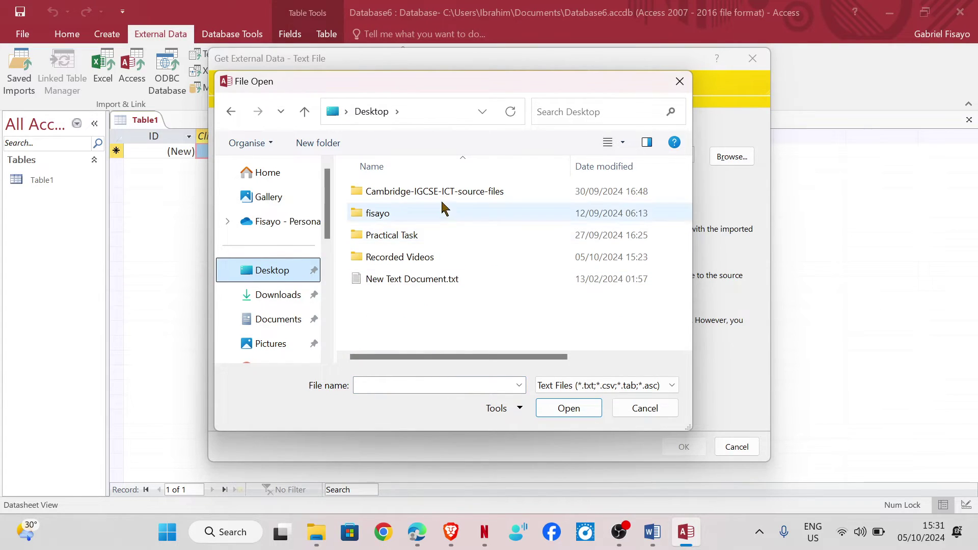
left_click(442, 201)
double_click(443, 203)
double_click(443, 201)
left_click(398, 285)
double_click(399, 281)
left_click(472, 191)
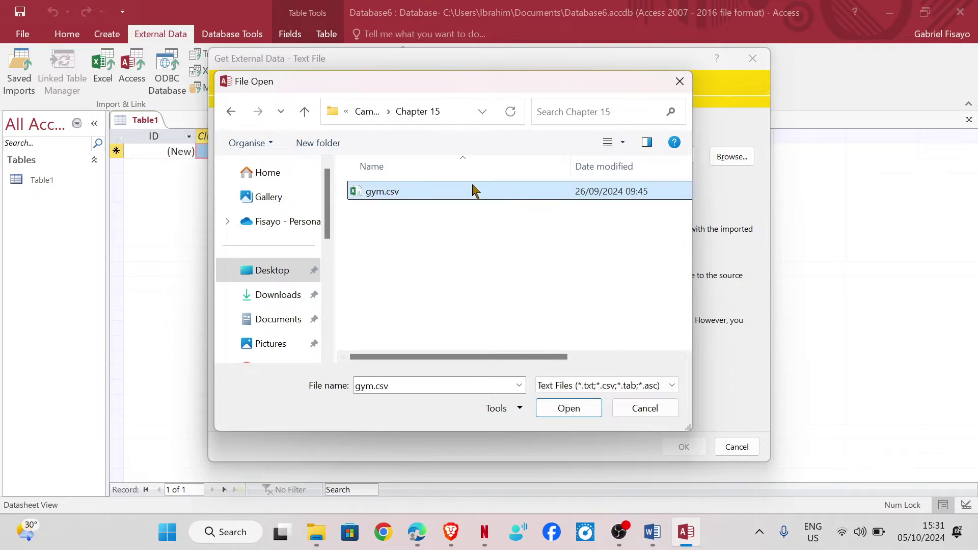
left_click(565, 408)
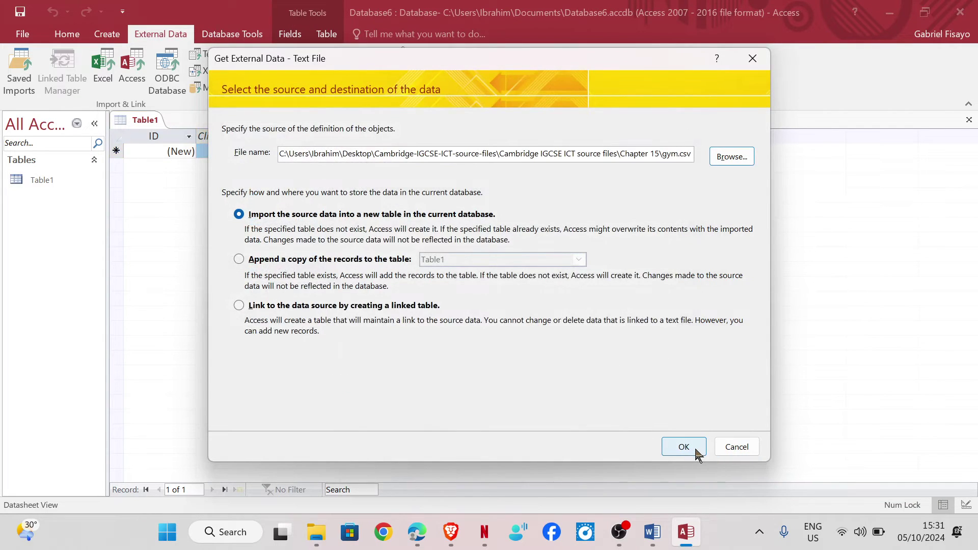
left_click(683, 447)
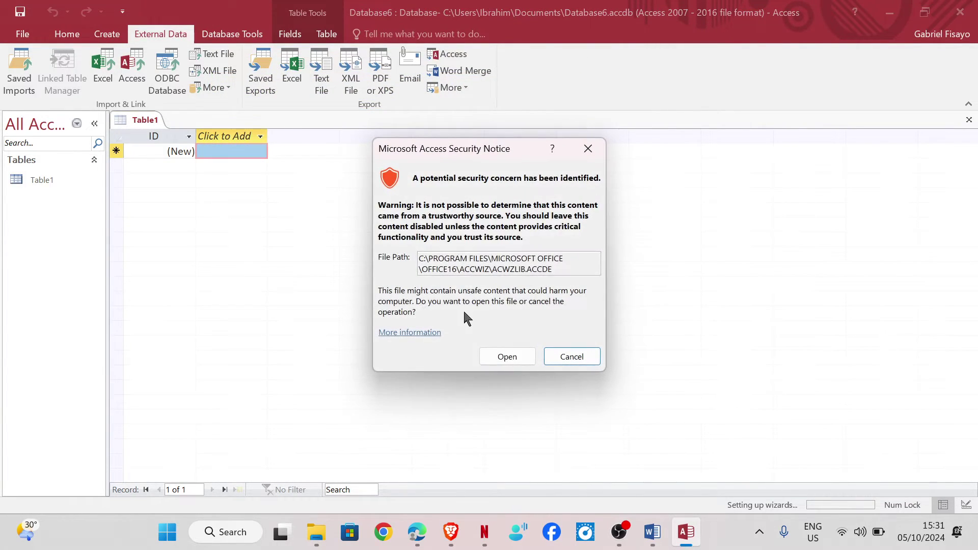
left_click(511, 357)
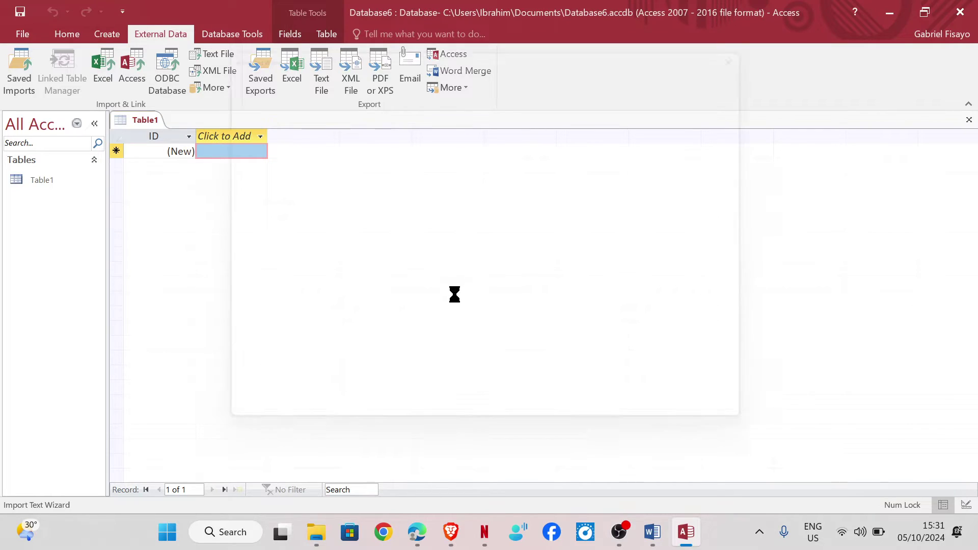
Step: Import the file as comma-delimited with its first row as field names, accepting the default field options
left_click(638, 423)
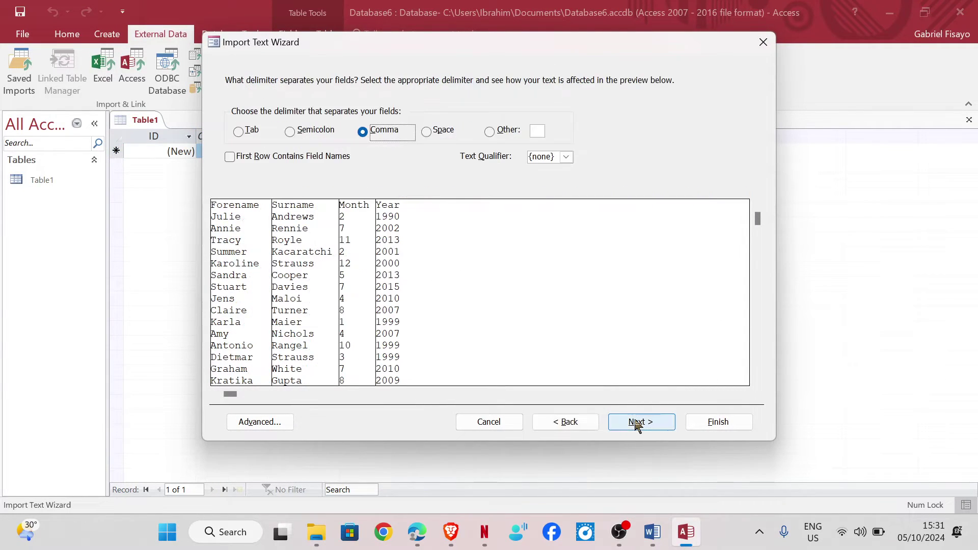
left_click(230, 157)
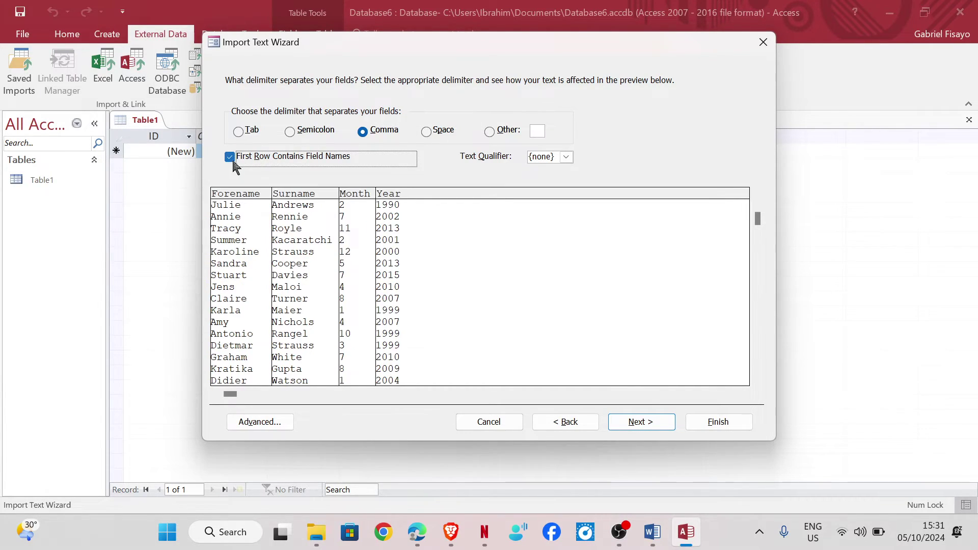
left_click(657, 421)
left_click(656, 422)
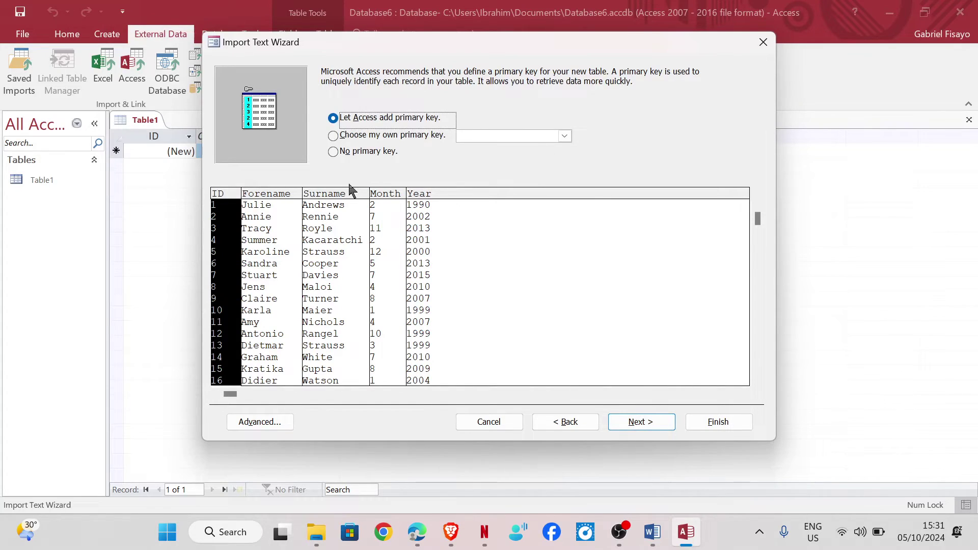
Step: Choose no primary key and finish importing into the table Gym without saving the import steps
left_click(335, 150)
left_click(638, 422)
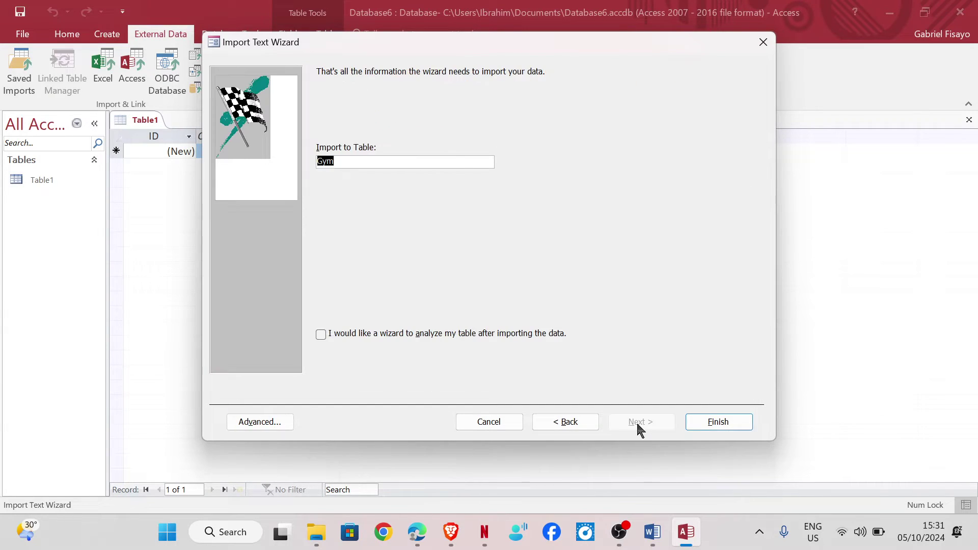
left_click(724, 420)
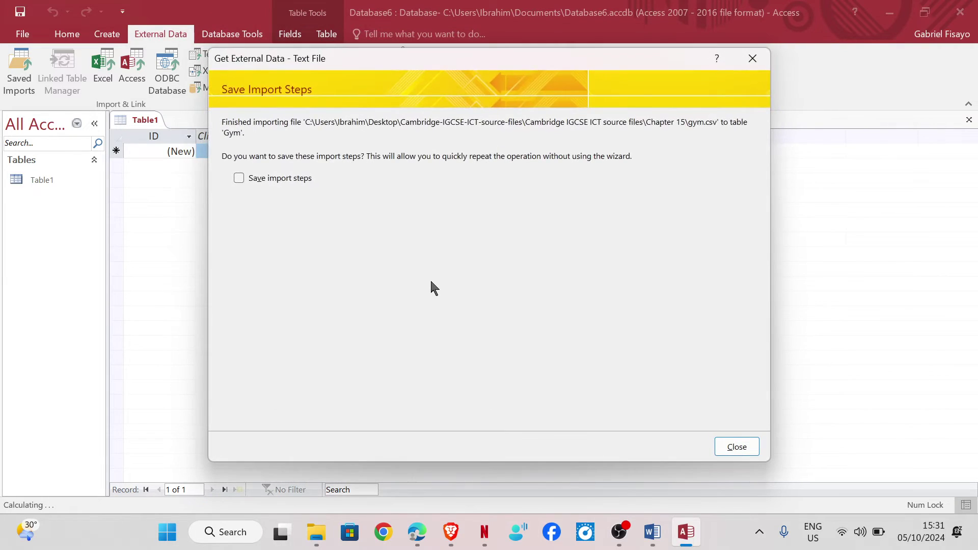
left_click(753, 447)
Step: Open the Gym table and examine the values in its Month field
double_click(63, 183)
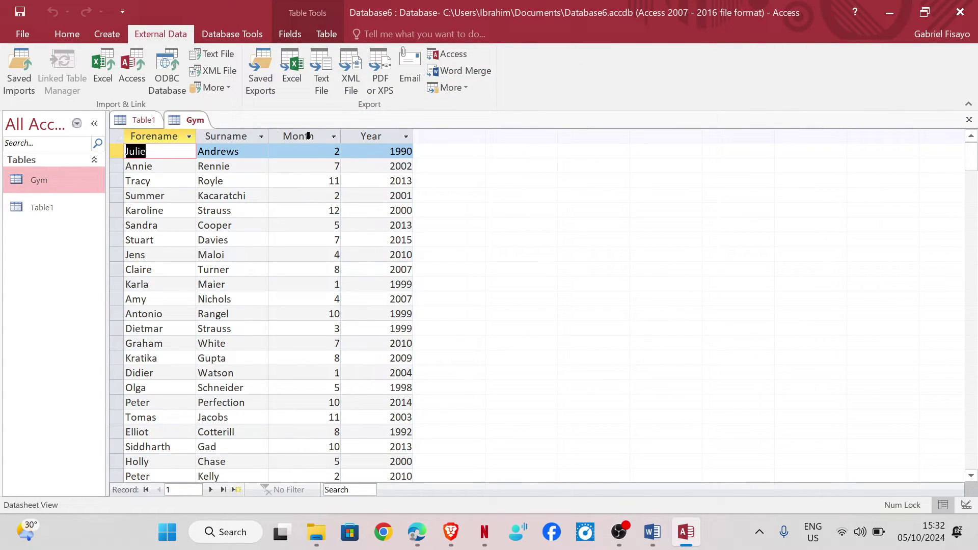
left_click(309, 136)
scroll(264, 389, "down", 4)
scroll(265, 390, "up", 4)
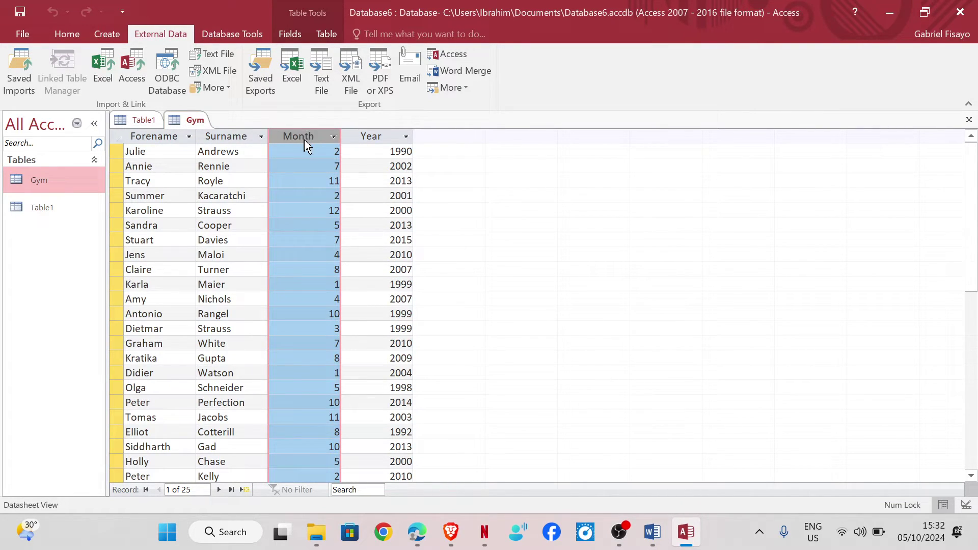
scroll(307, 311, "down", 2)
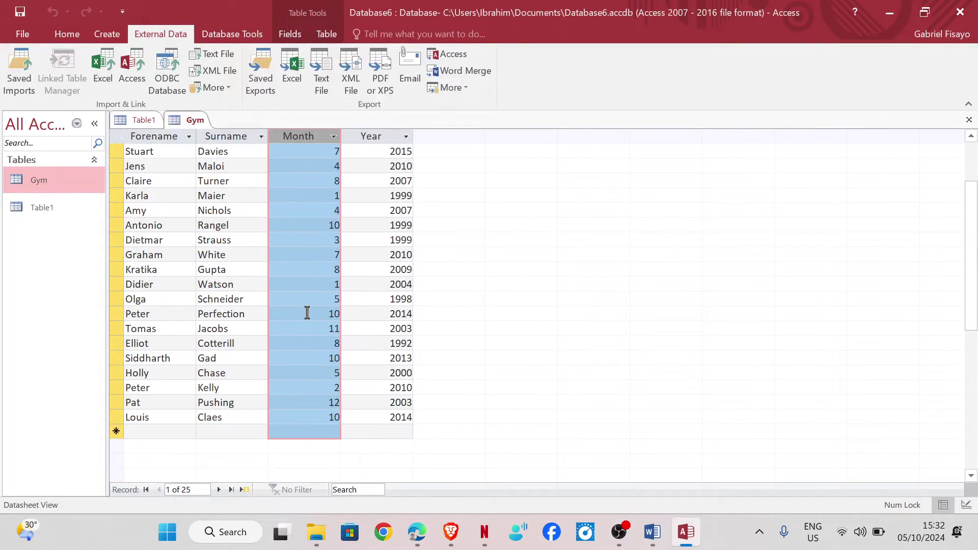
Step: Switch the Gym table to Design View and set the Month field's validation rule to >0 And <13
scroll(307, 312, "up", 2)
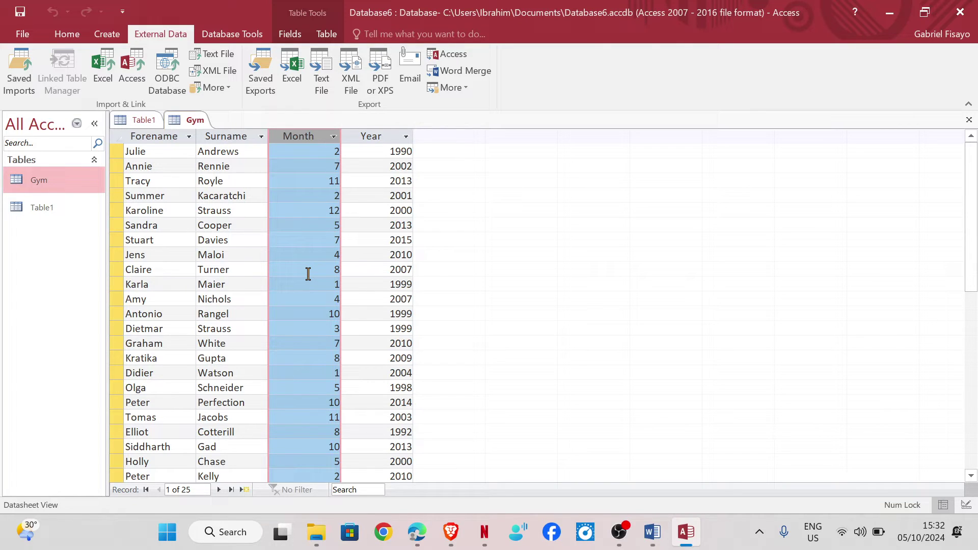
left_click(62, 40)
left_click(20, 90)
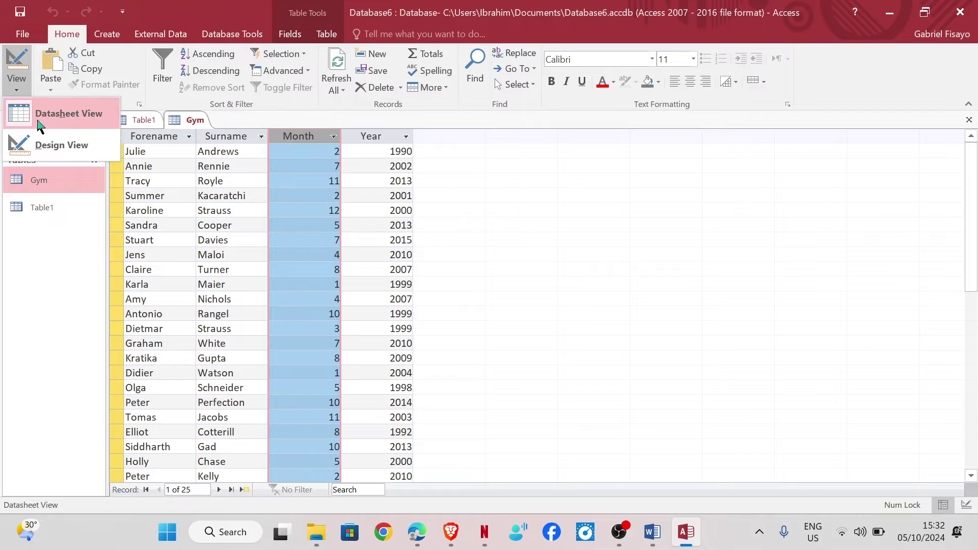
left_click(51, 147)
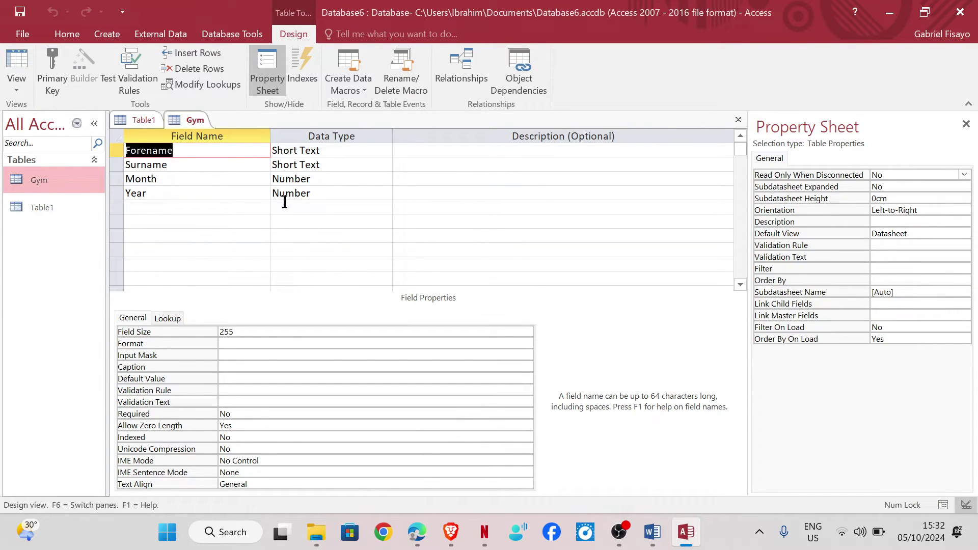
left_click(340, 179)
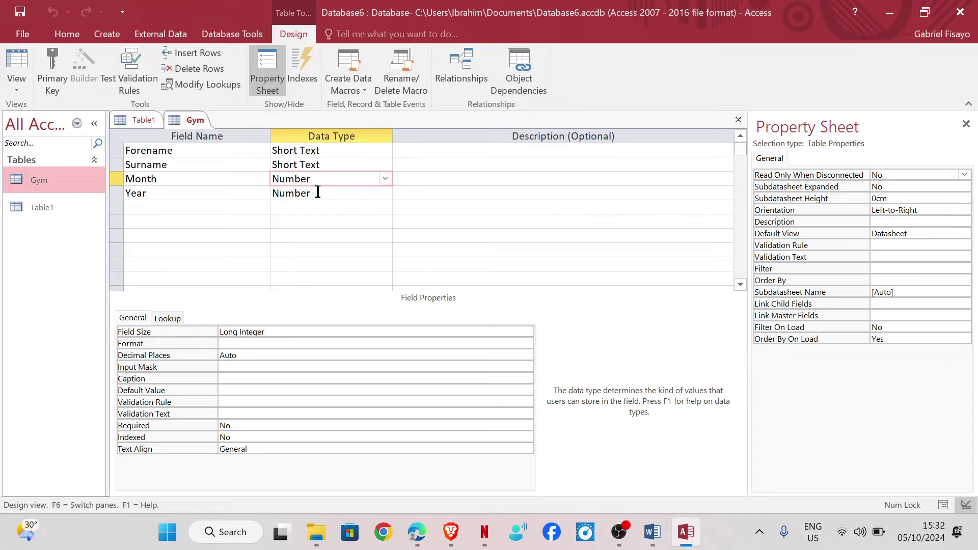
left_click(223, 402)
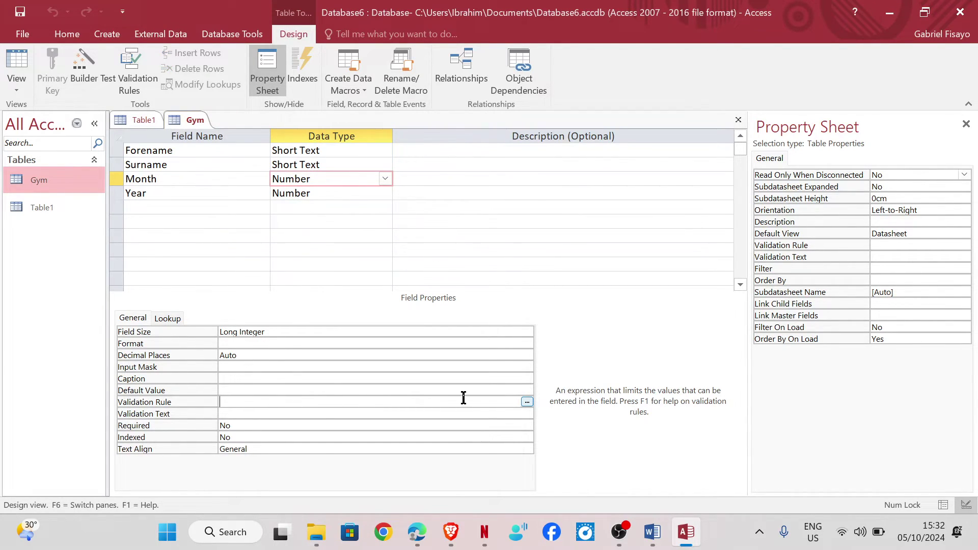
type(">0 AND <13")
Step: Set Month's validation text to "Invalid data. Enter the correct month", then save into Datasheet View, testing existing data against the rule
left_click(252, 415)
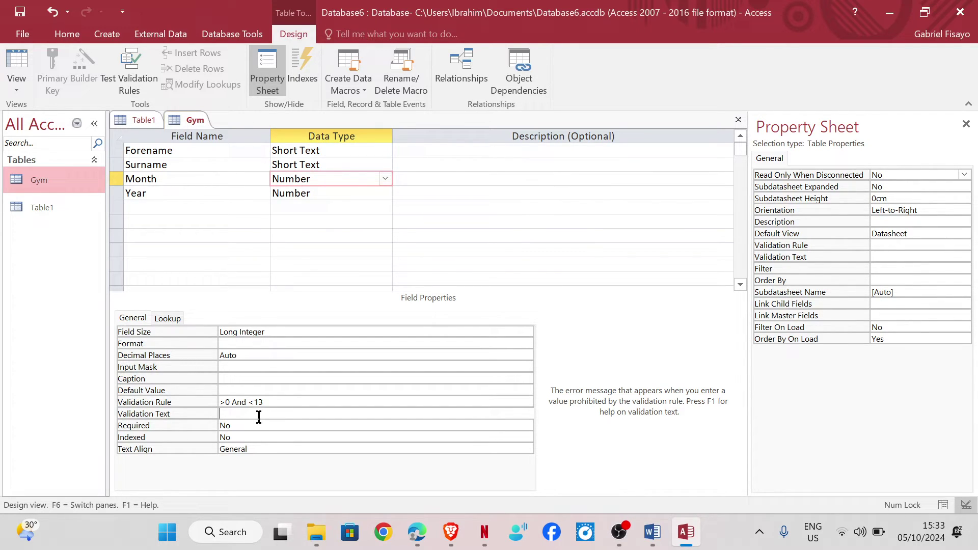
type("va")
type("the correct mo")
left_click(17, 64)
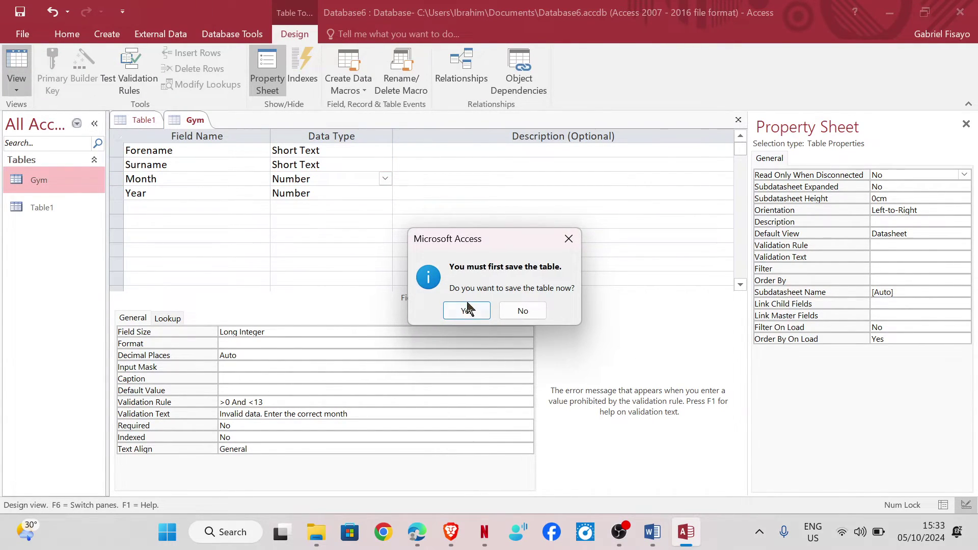
left_click(465, 308)
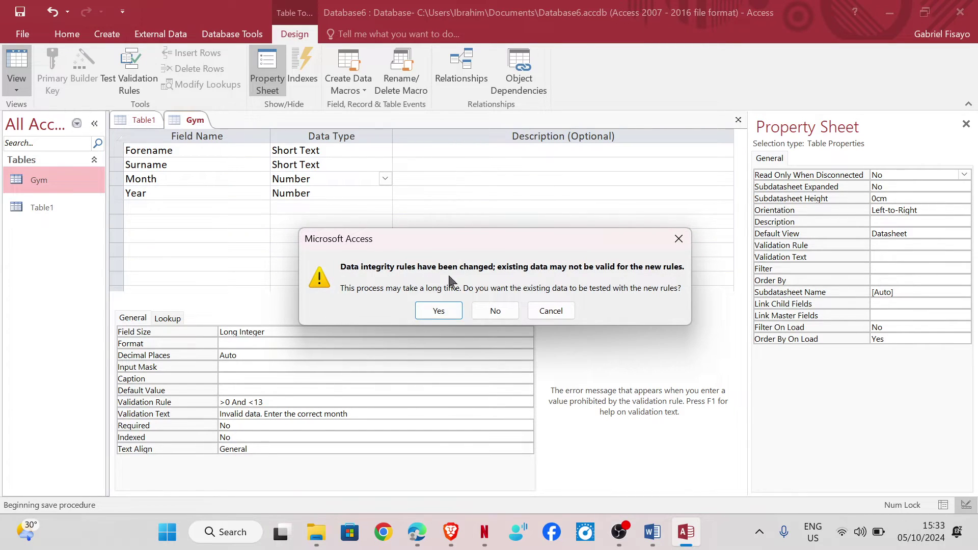
left_click(438, 310)
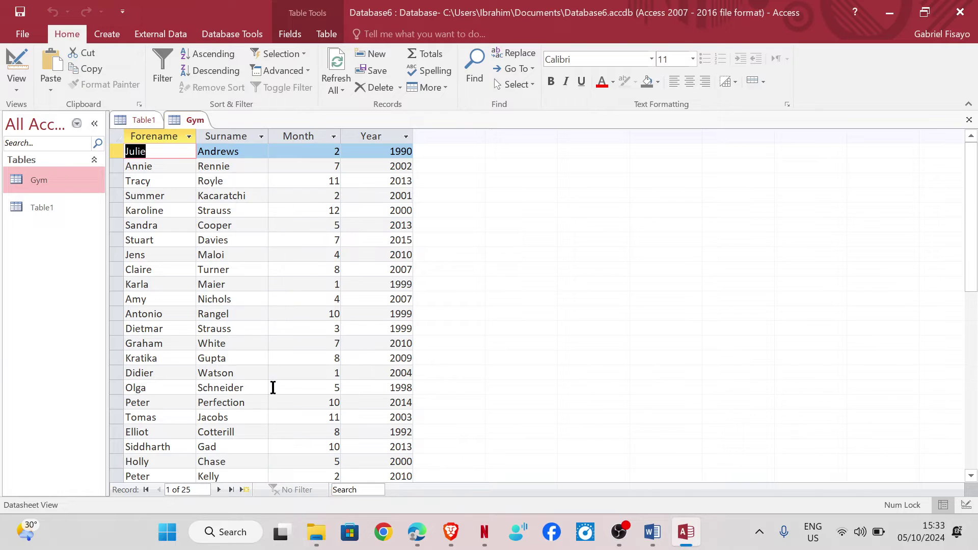
Step: Test the Month validation rule by entering 13 in the Month field of a new record
scroll(314, 321, "down", 5)
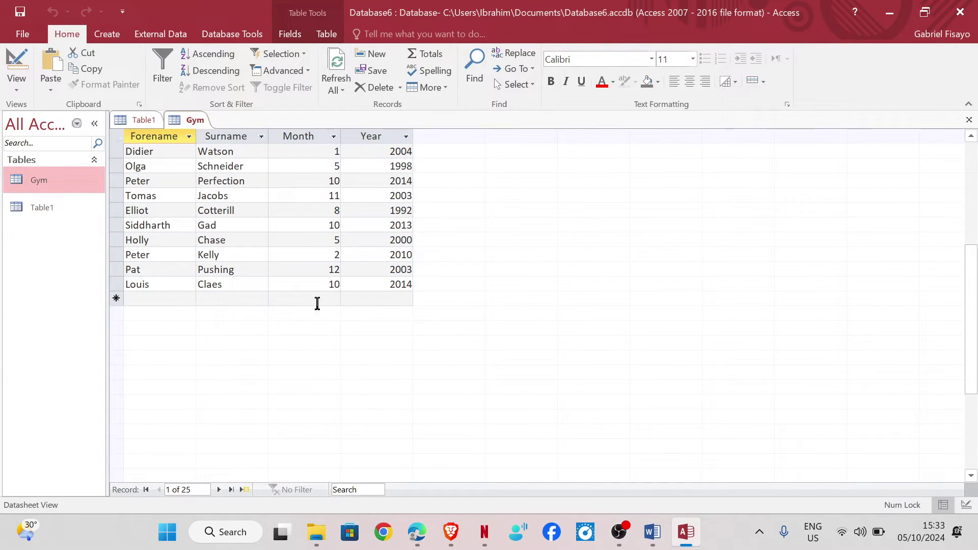
left_click(323, 300)
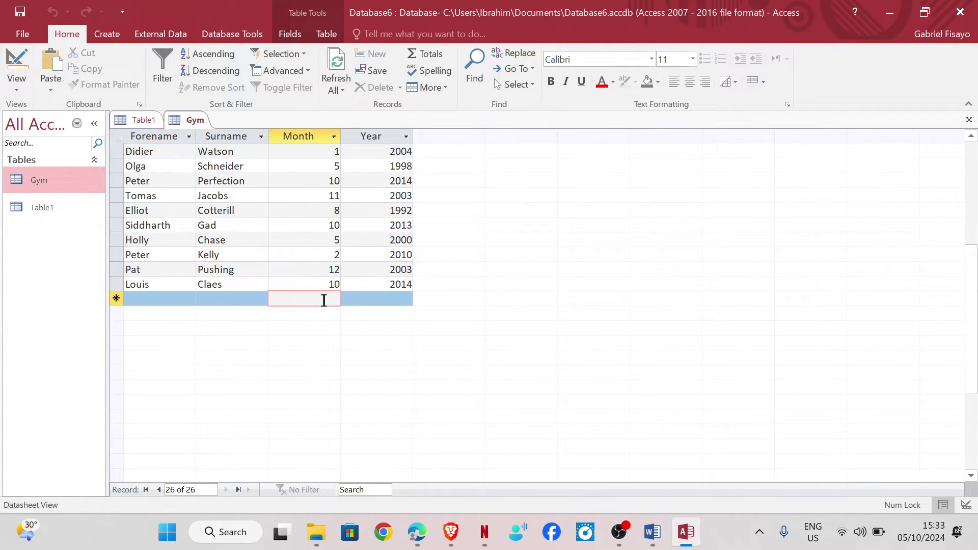
type("13")
key("Tab")
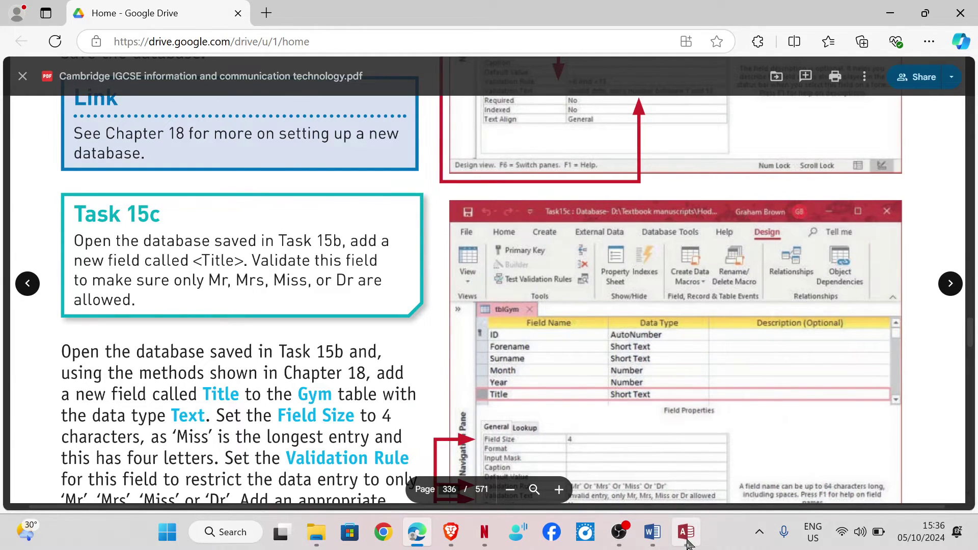
Step: Switch to Access and return the Gym table to Datasheet View, saving its design
left_click(687, 461)
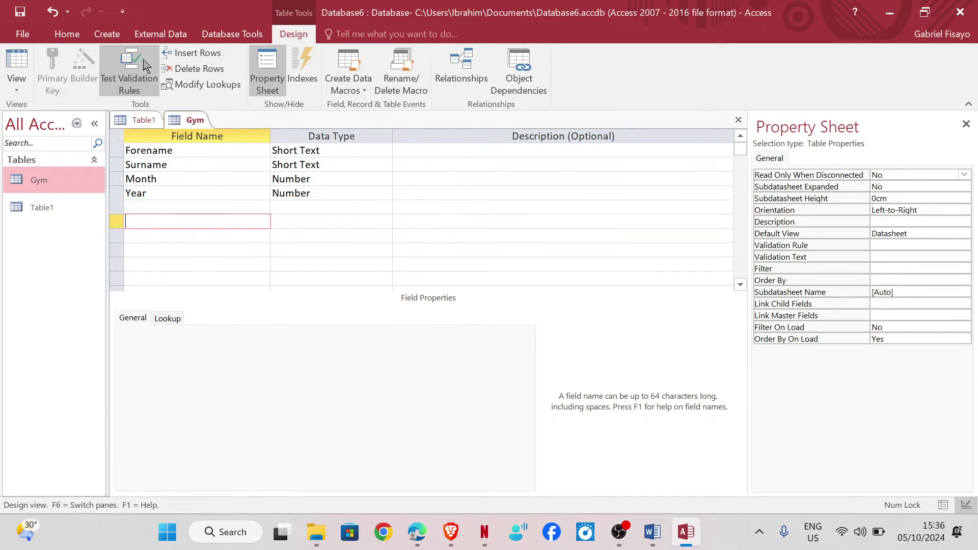
left_click(28, 94)
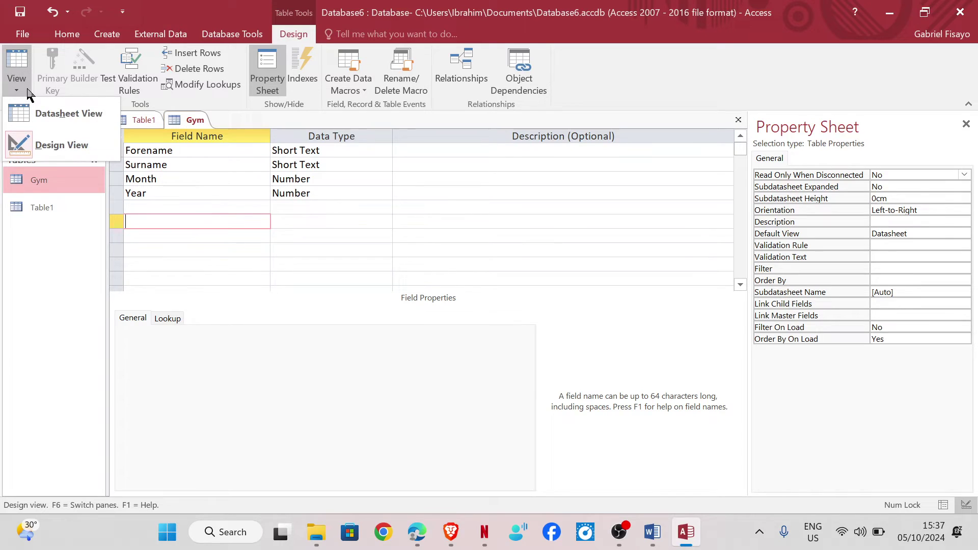
left_click(62, 115)
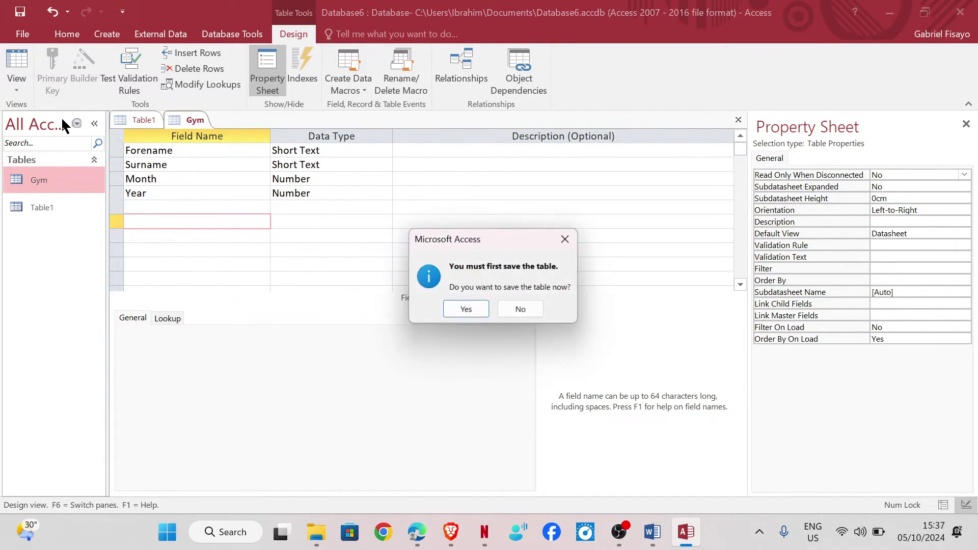
left_click(467, 311)
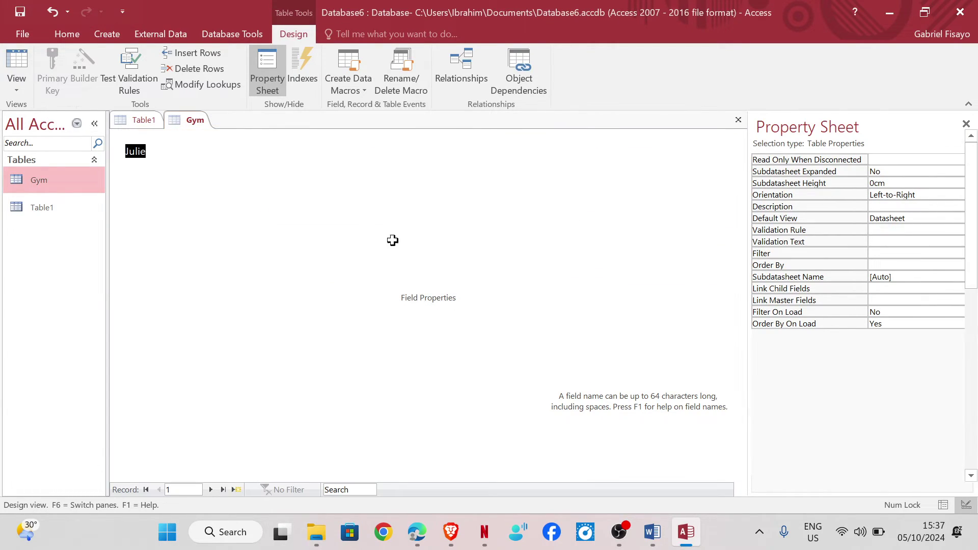
Step: In the Gym table's Design View, insert a row above Forename and add a Short Text field named Title
left_click(145, 135)
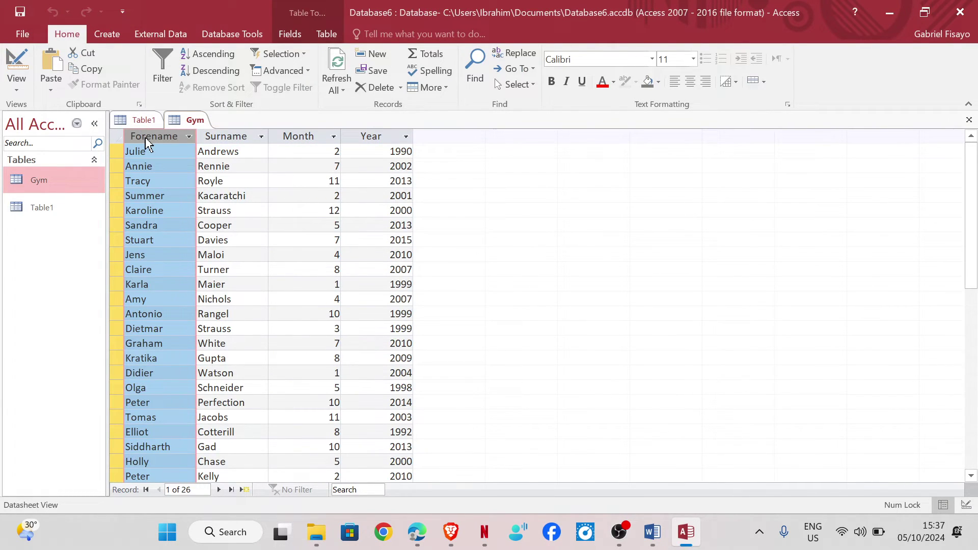
right_click(145, 137)
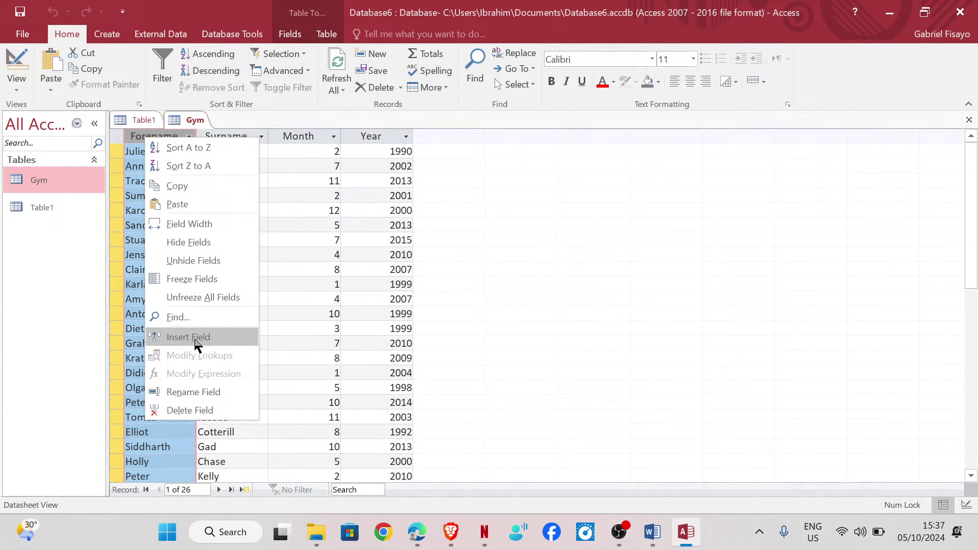
left_click(16, 86)
left_click(49, 152)
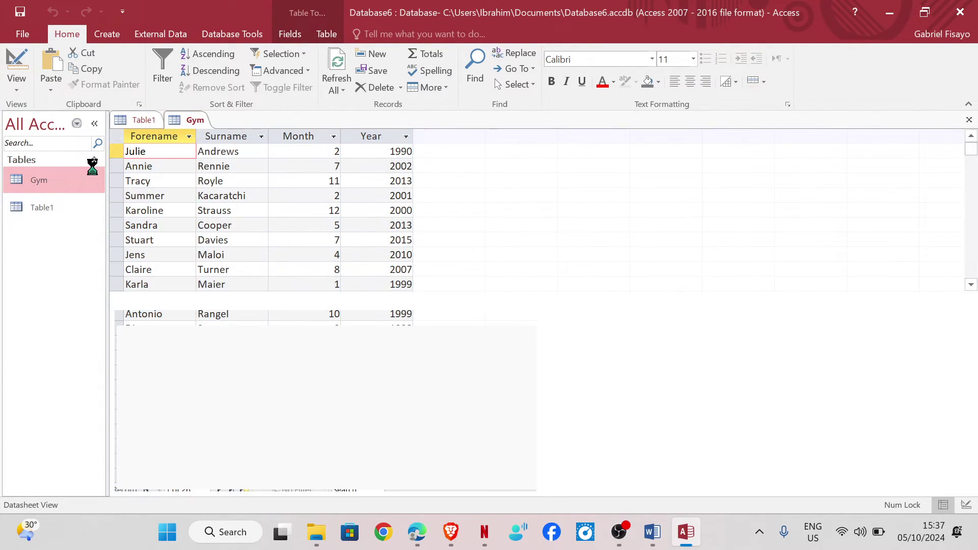
left_click(120, 152)
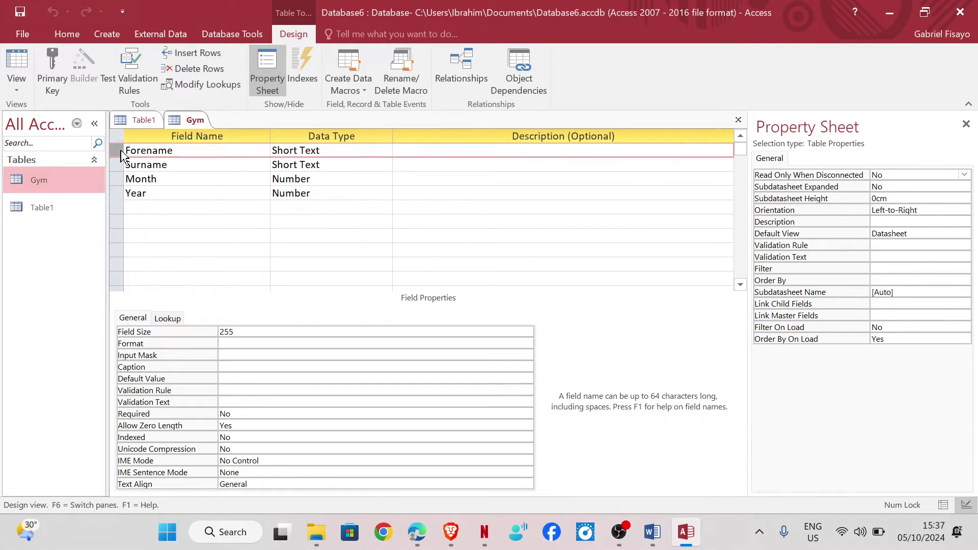
right_click(121, 153)
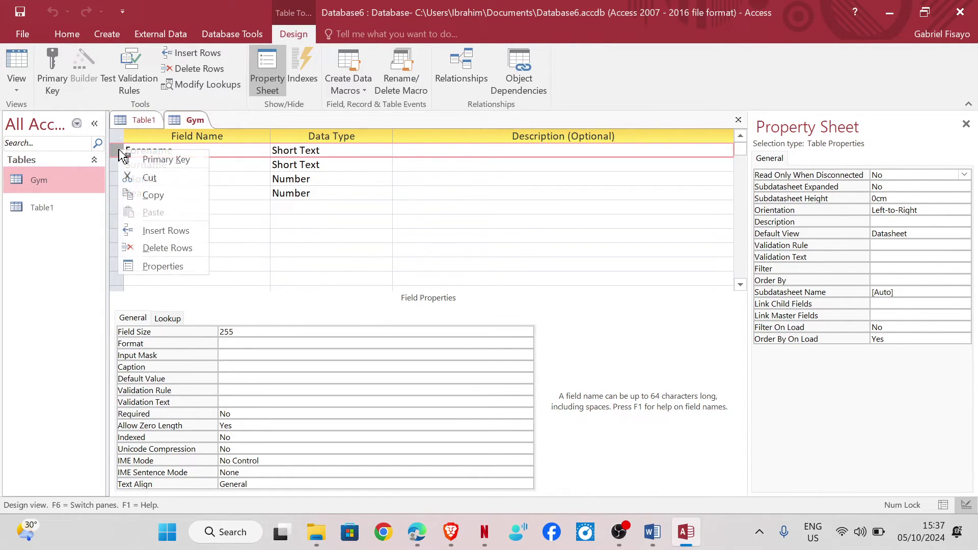
left_click(161, 233)
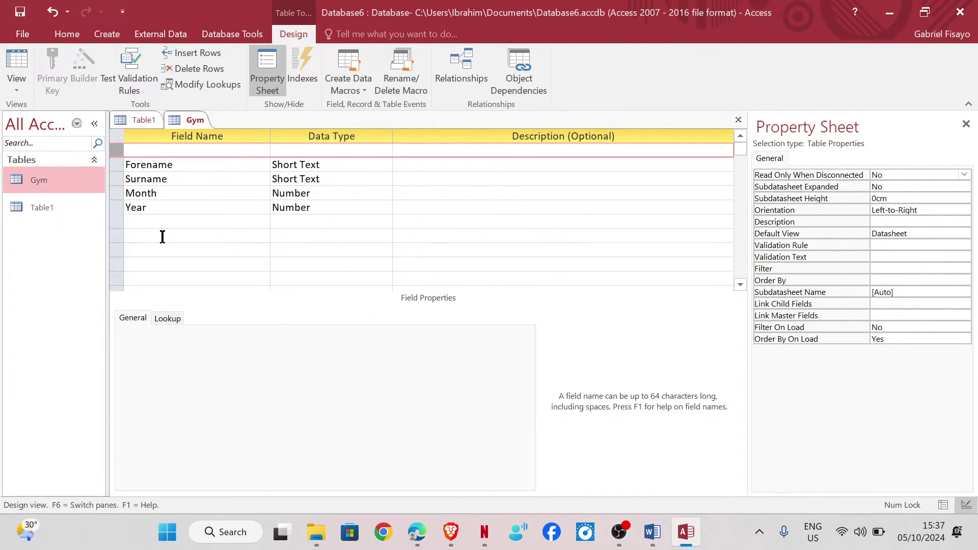
left_click(180, 153)
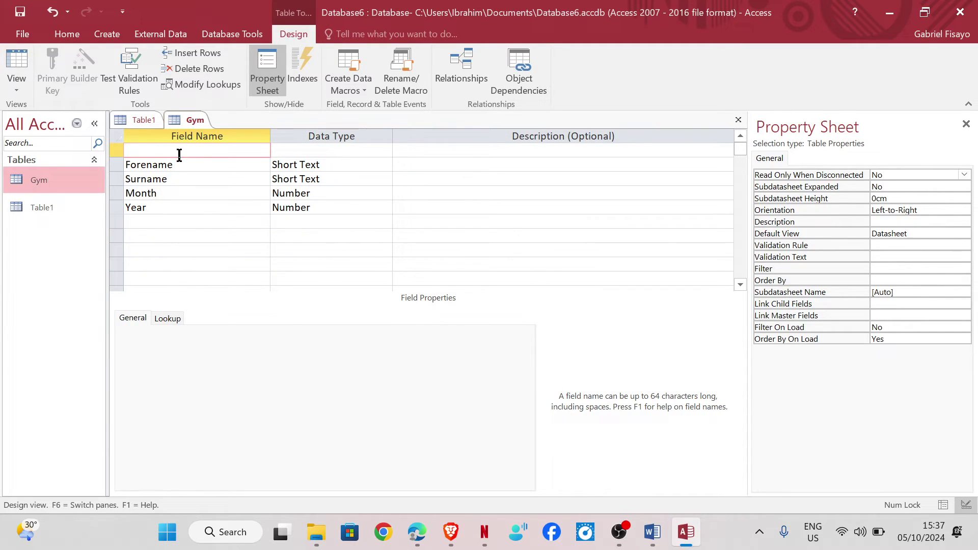
type("Title")
left_click(354, 151)
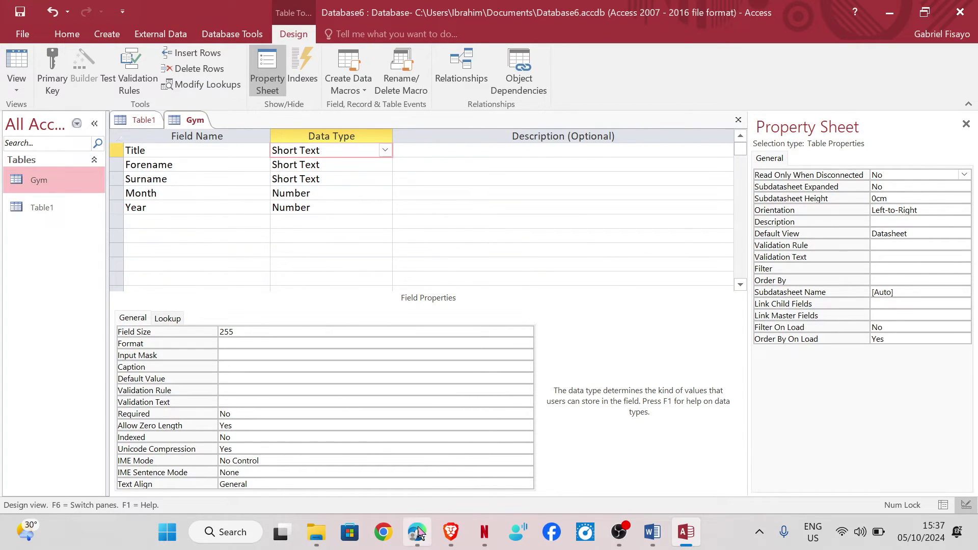
Step: Check which titles Task 15c allows in the textbook PDF in the browser, and return to Access
mouse_move(417, 532)
left_click(423, 475)
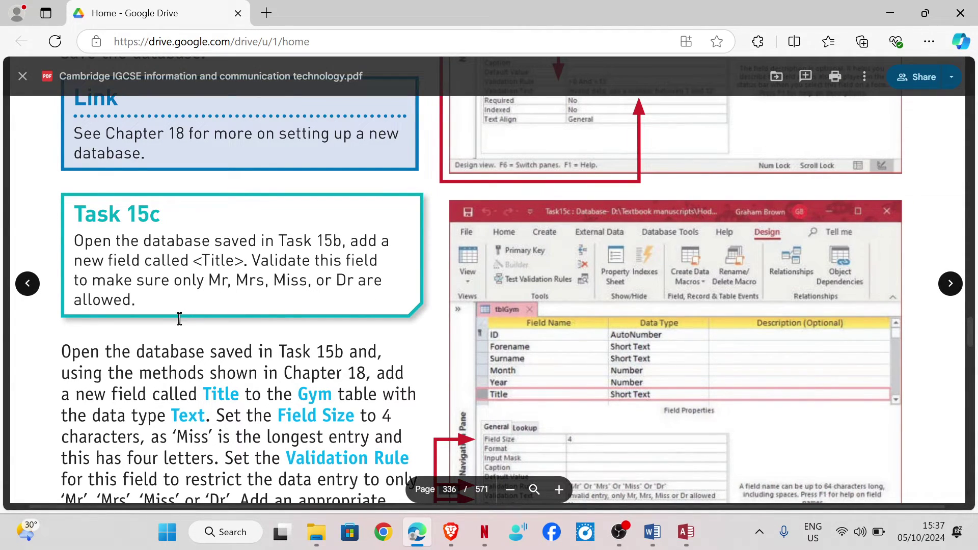
mouse_move(686, 532)
left_click(681, 488)
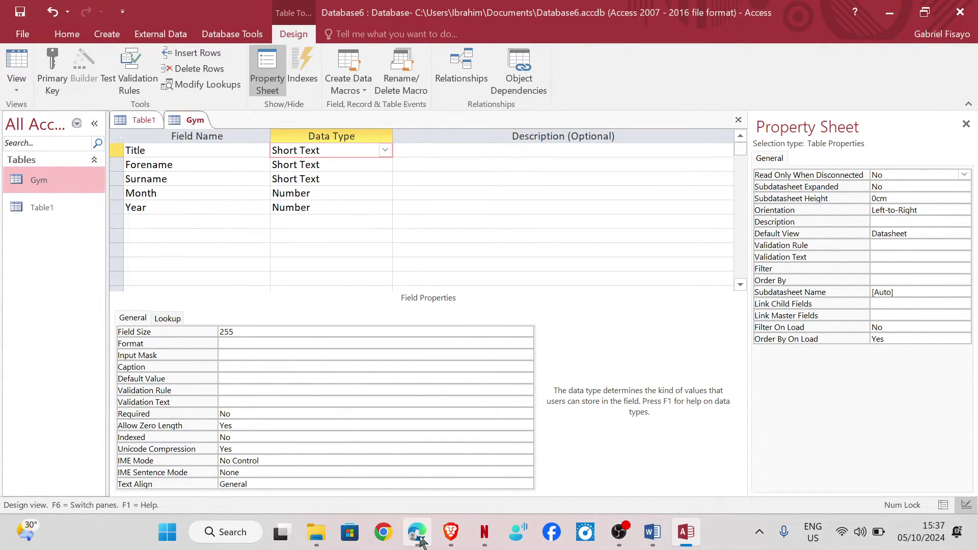
mouse_move(416, 531)
left_click(388, 476)
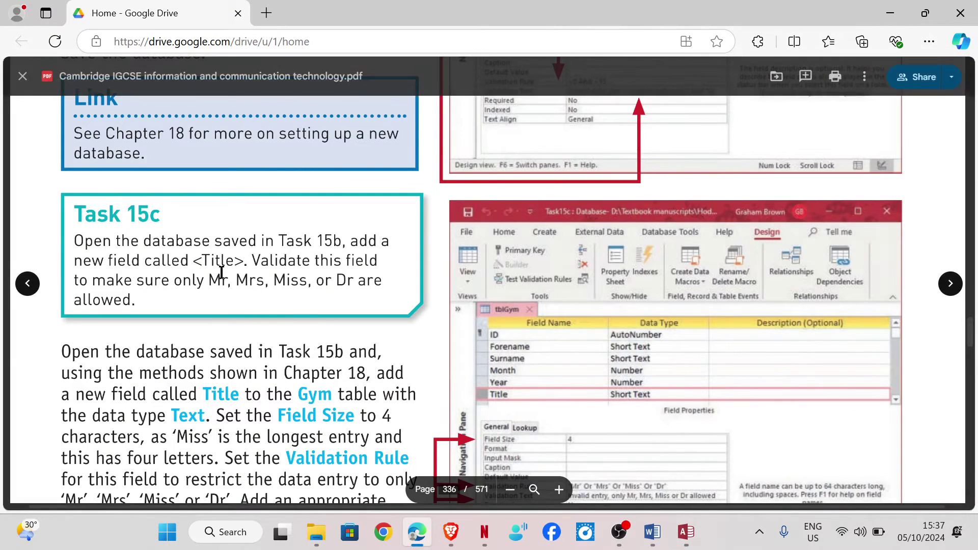
left_click_drag(208, 280, 357, 284)
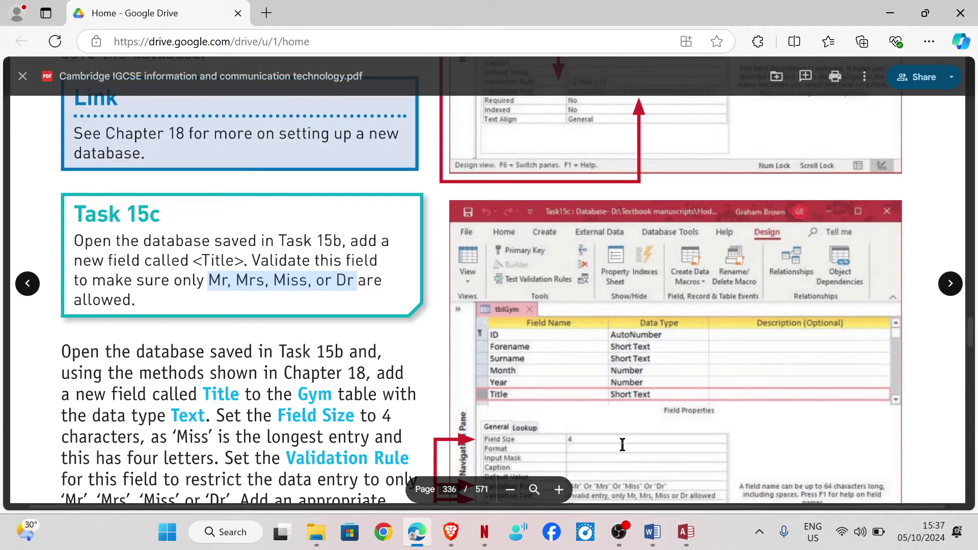
left_click(699, 537)
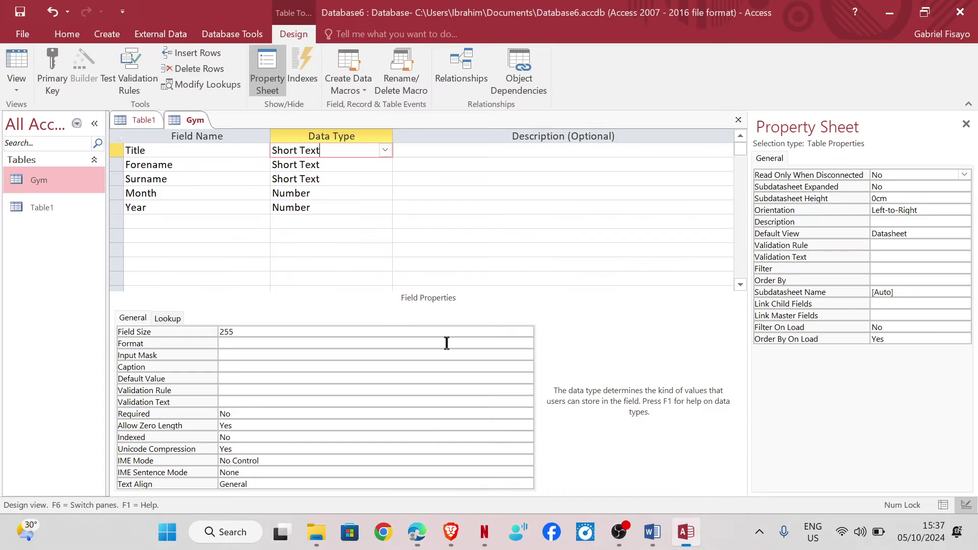
Step: Set the Title field's size to 4 and its validation rule to "Mr" Or "Mr" Or "Miss" Or "Dr"
left_click(251, 332)
key("BackSpace")
key("BackSpace")
key("BackSpace")
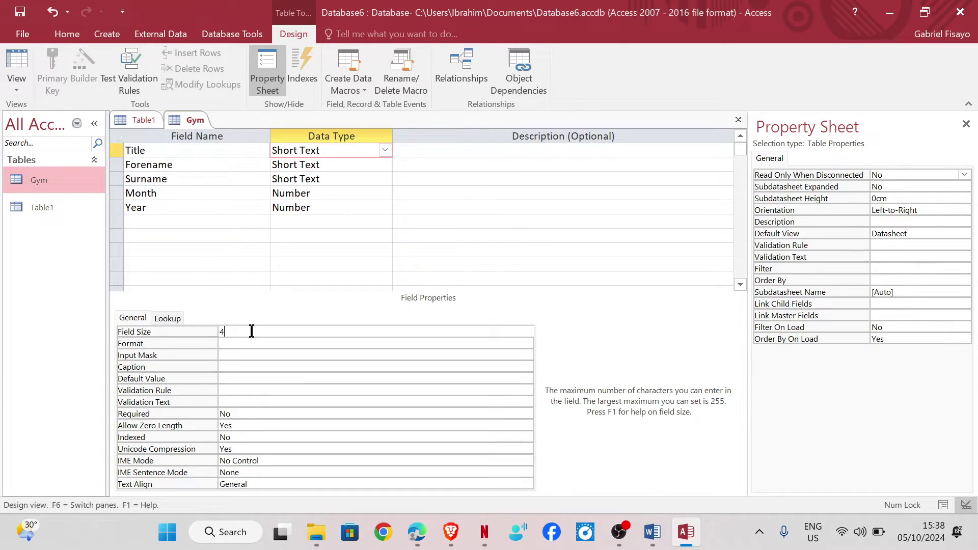
left_click(235, 390)
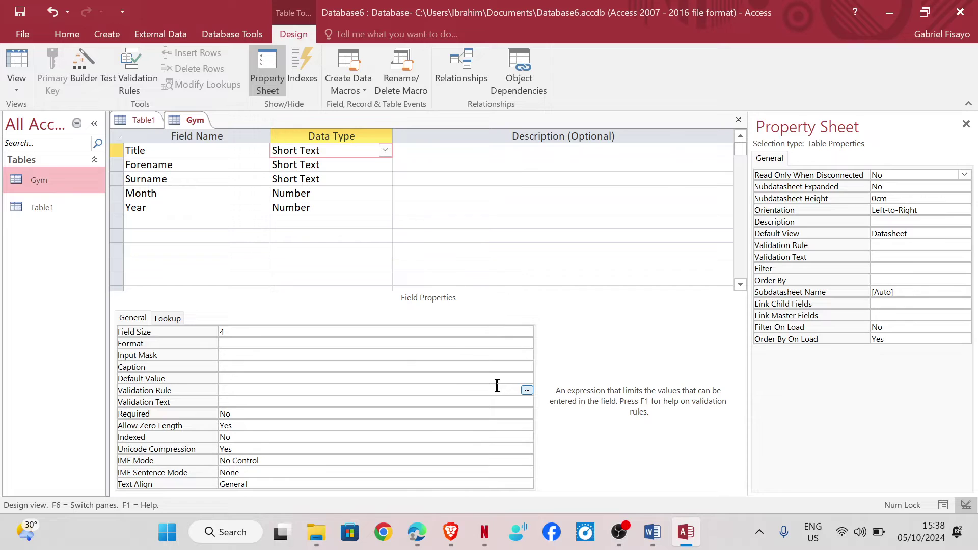
type("Mr or Mr or Miss or Dr")
Step: Set the Title field's validation text to "Invalid data.", save the table into Datasheet View, and keep the new rule when testing existing data
left_click(248, 402)
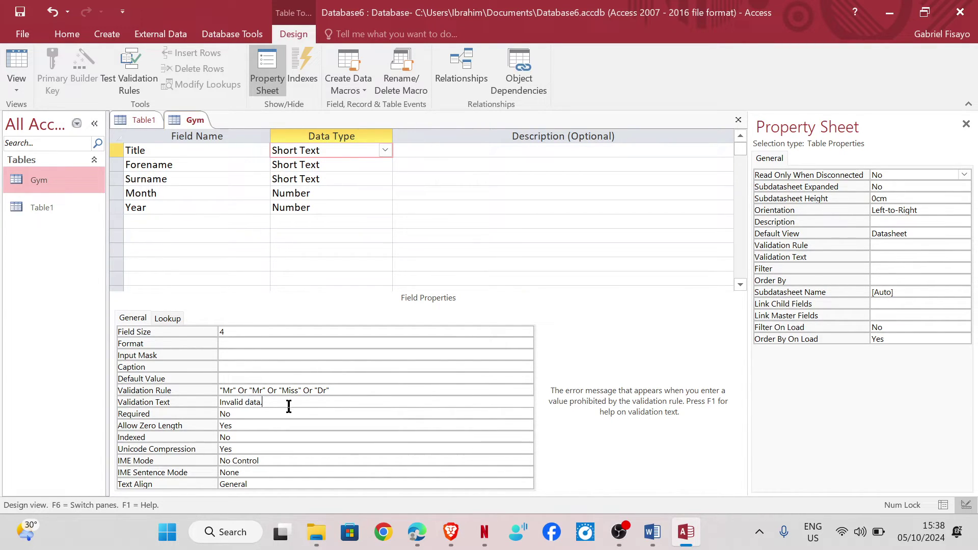
left_click(15, 61)
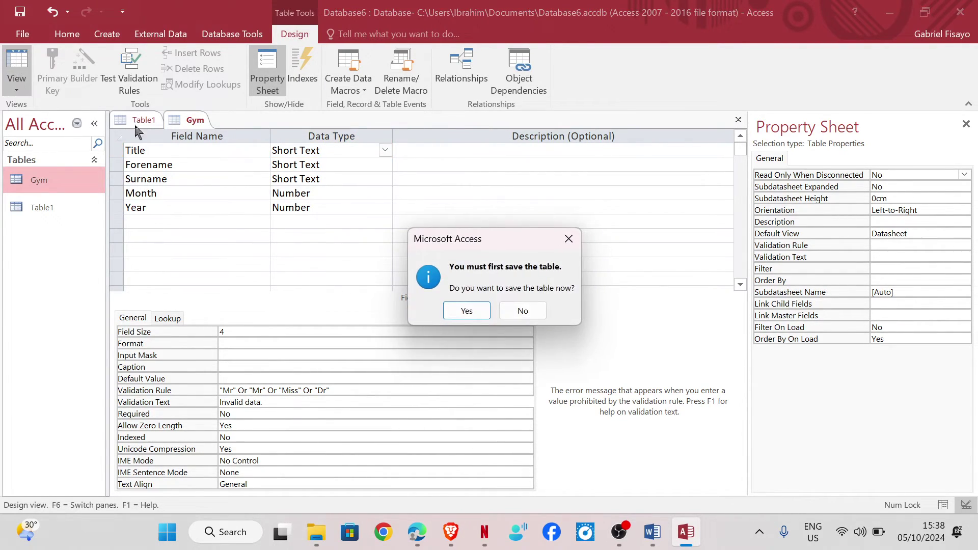
left_click(465, 310)
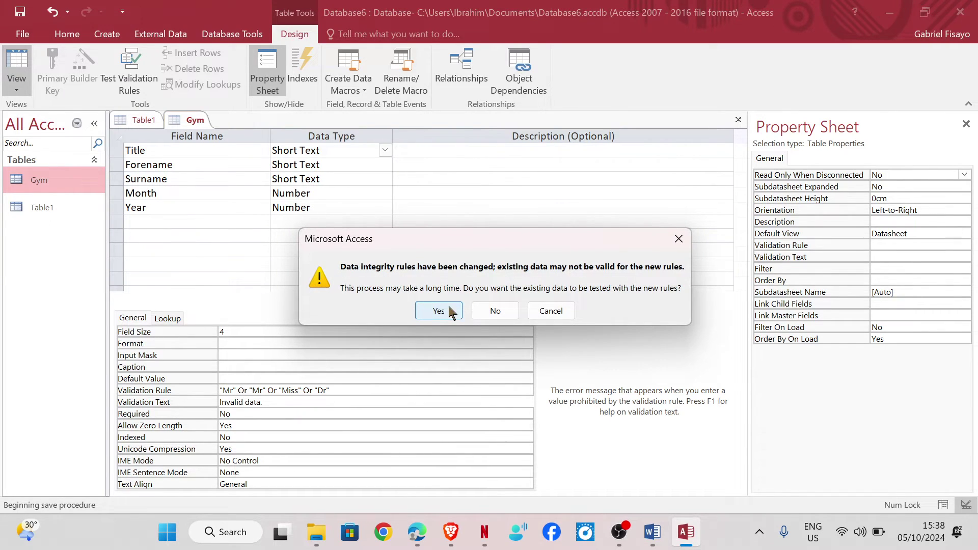
left_click(437, 311)
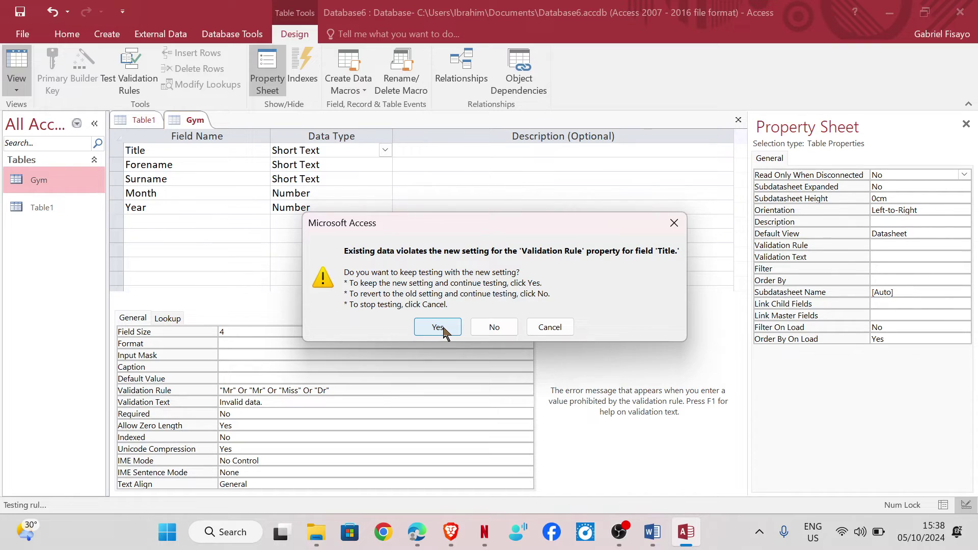
left_click(438, 327)
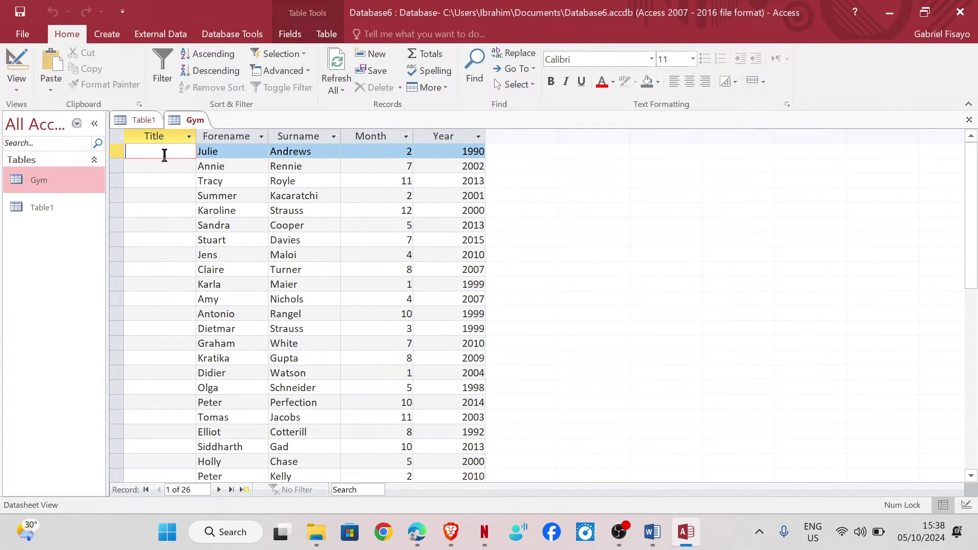
Step: Enter Mr as the first record's Title, and test the validation by trying hrj in the second record
type("Mr")
key("Down")
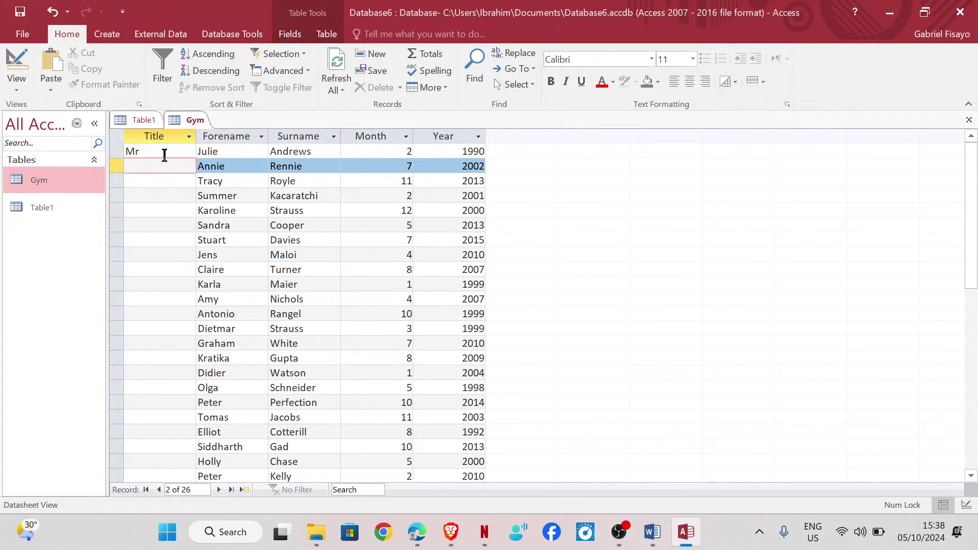
type("hrj")
key("Down")
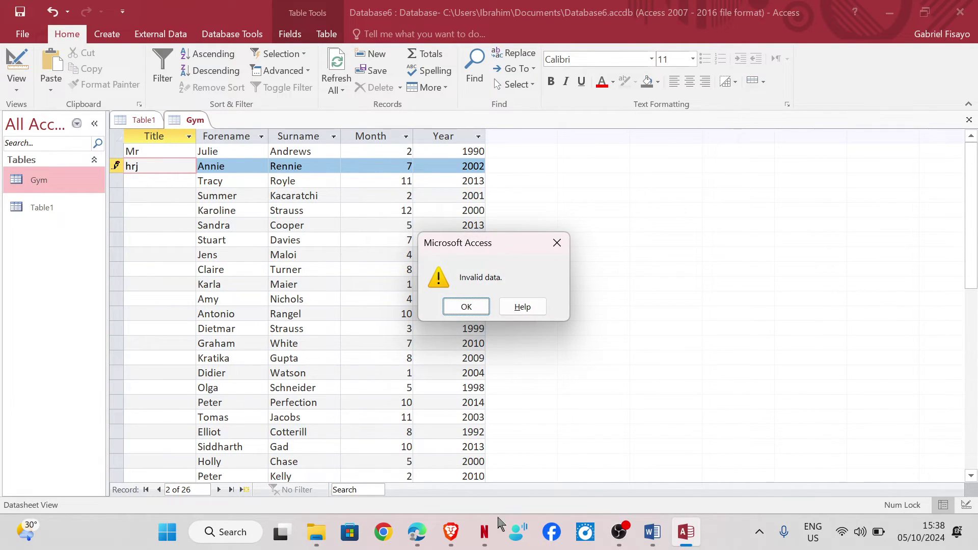
left_click(466, 306)
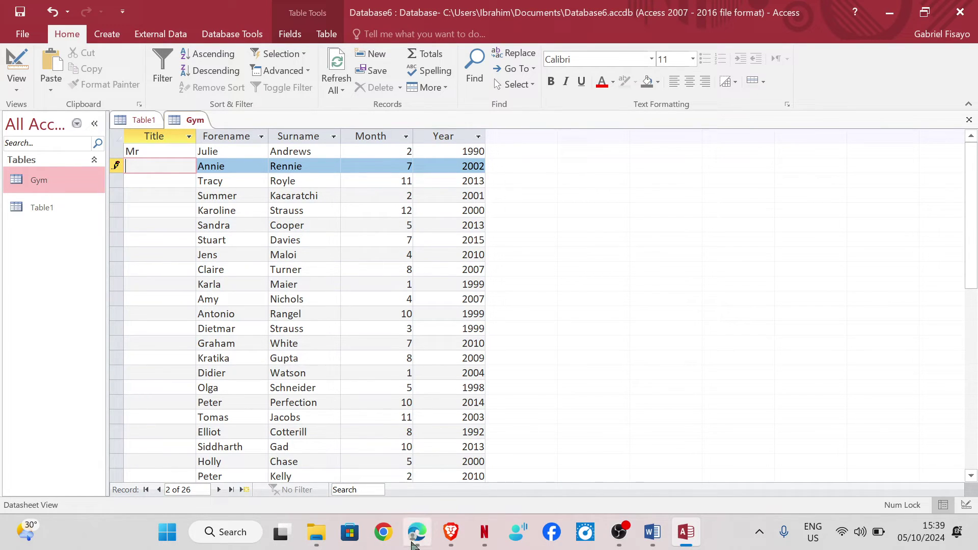
Step: Check Task 15d in the textbook PDF in the browser, and open gym.csv from the Chapter 15 folder in Excel
mouse_move(417, 531)
left_click(389, 465)
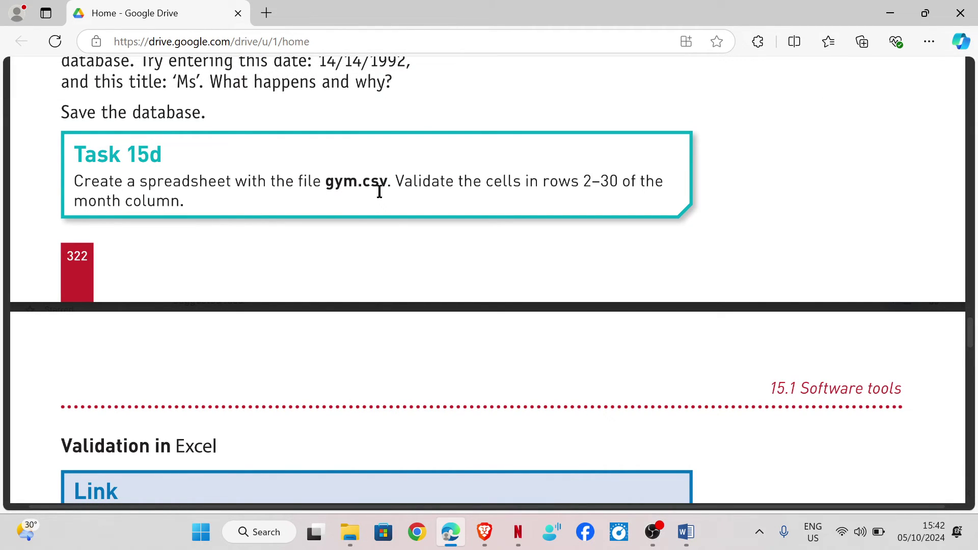
key("alt+Tab")
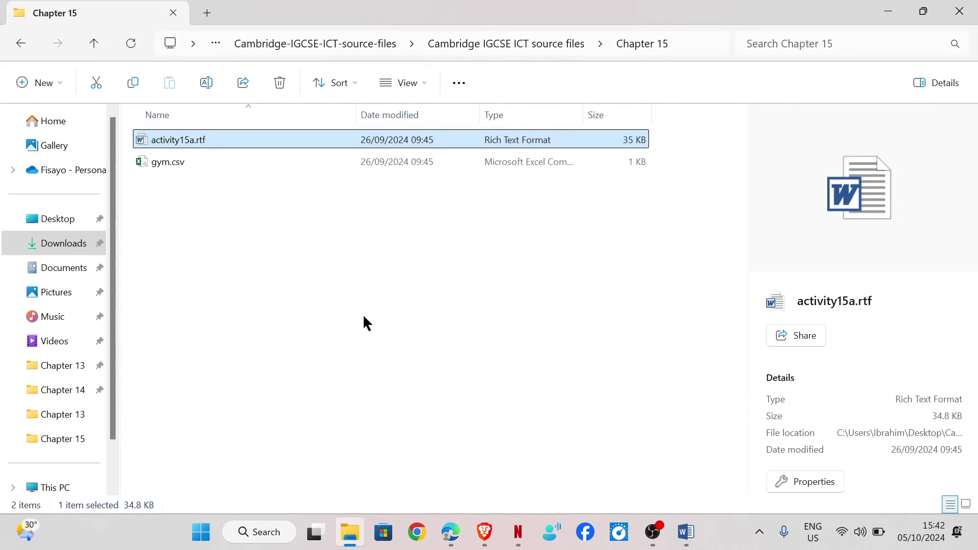
double_click(168, 162)
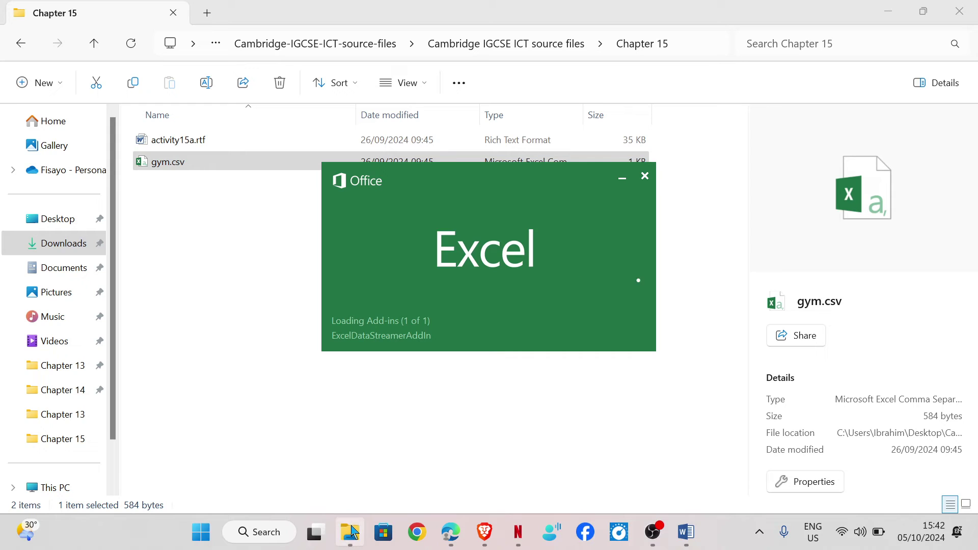
mouse_move(451, 531)
mouse_move(442, 462)
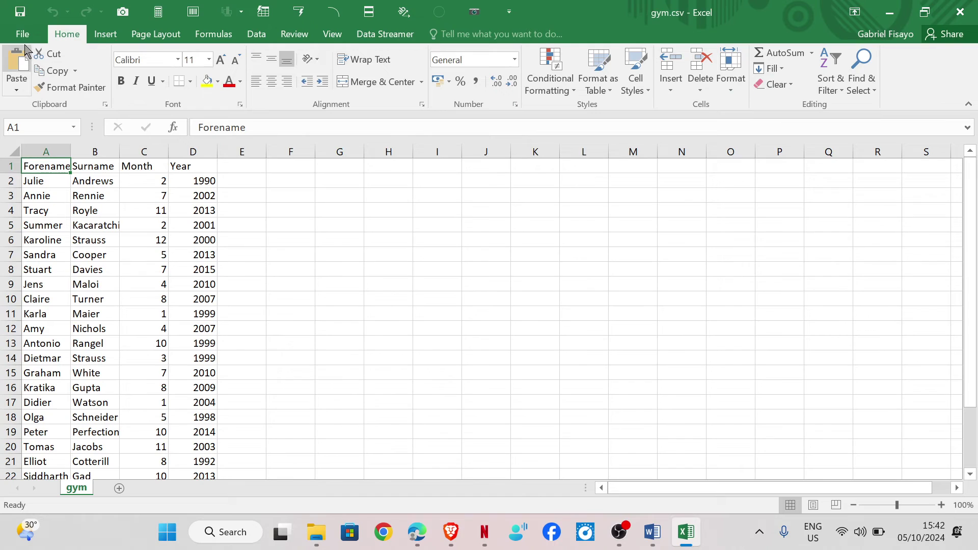
Step: Save the gym.csv data in the Chapter 15 folder as an Excel Workbook named Task15d.xlsx
left_click(23, 35)
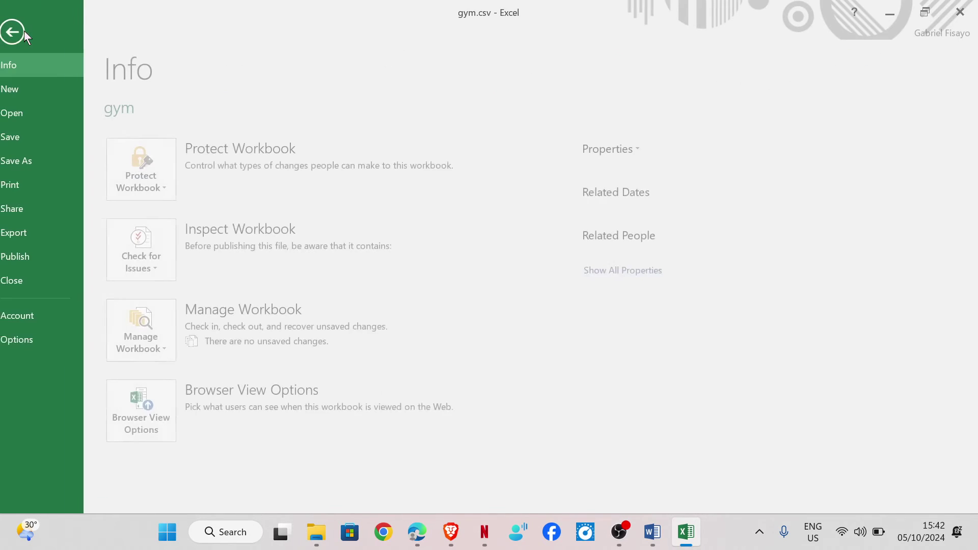
left_click(28, 169)
left_click(177, 356)
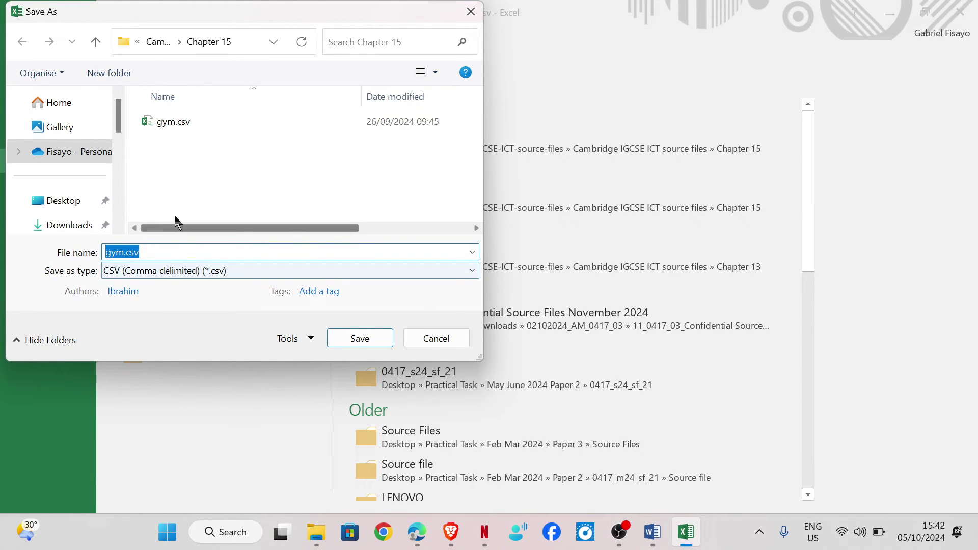
type("Tas")
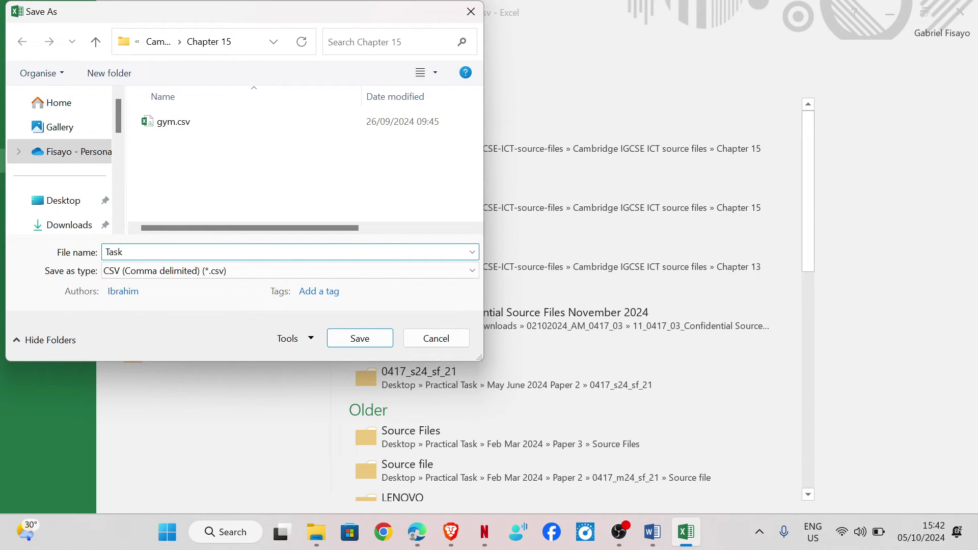
type("k15d")
left_click(182, 281)
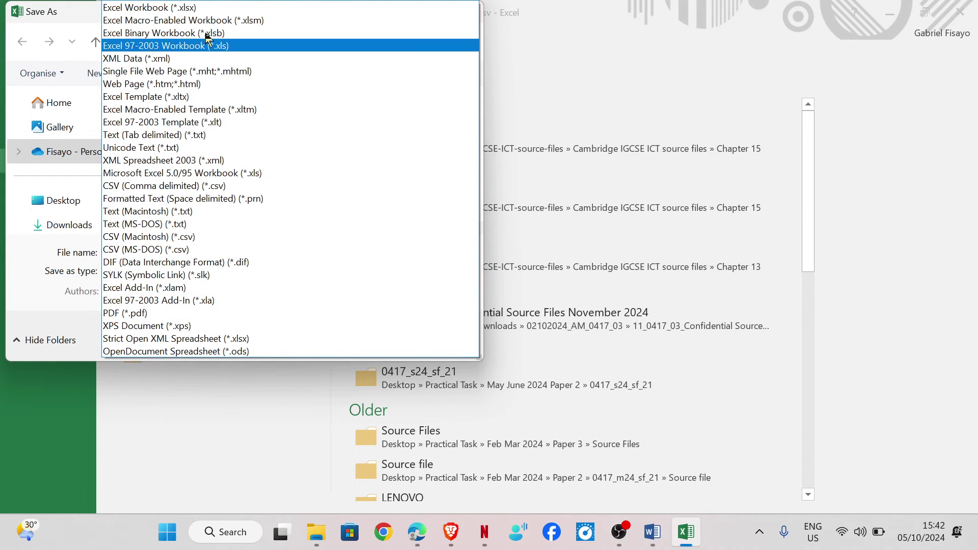
left_click(206, 7)
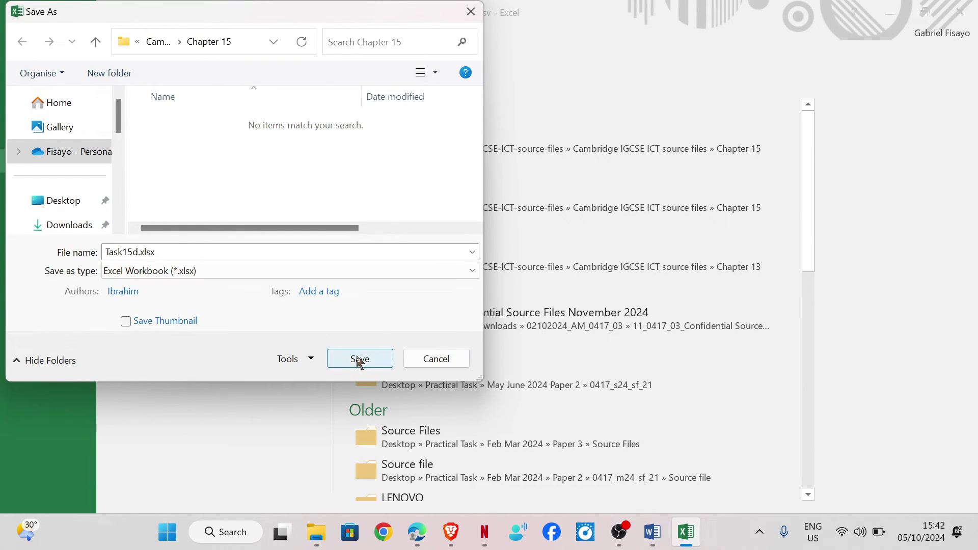
left_click(359, 359)
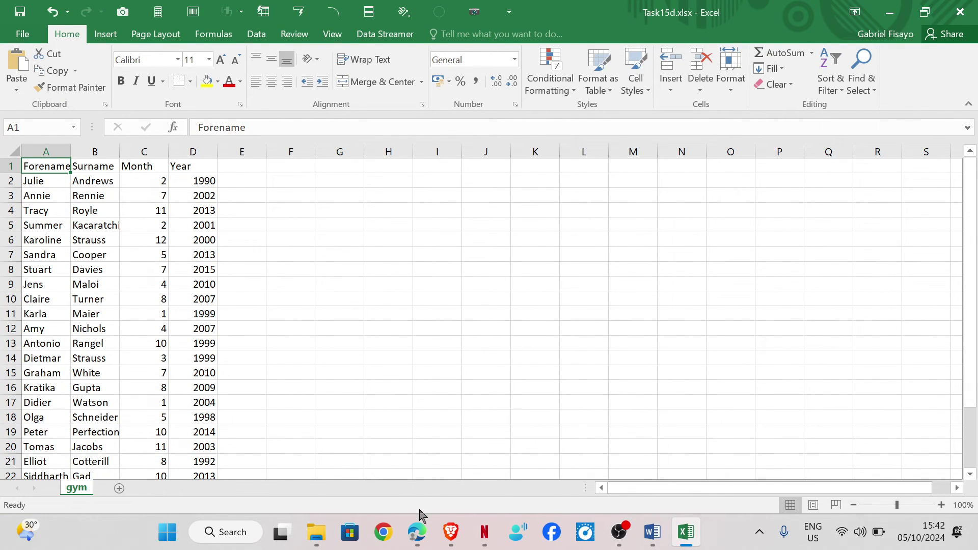
Step: Recheck the rows required by Task 15d in the browser textbook, return to Excel, and select Month cells C2:C30
left_click(417, 463)
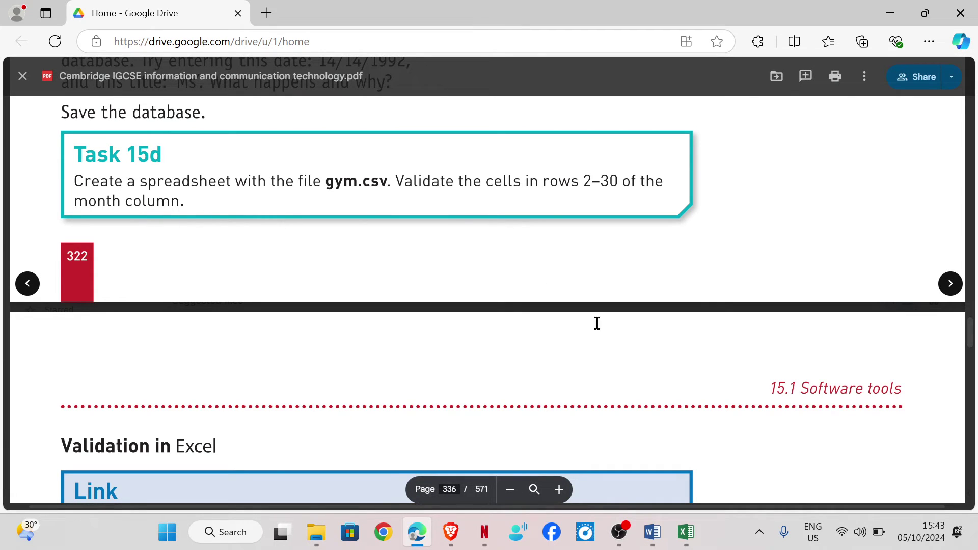
left_click(685, 532)
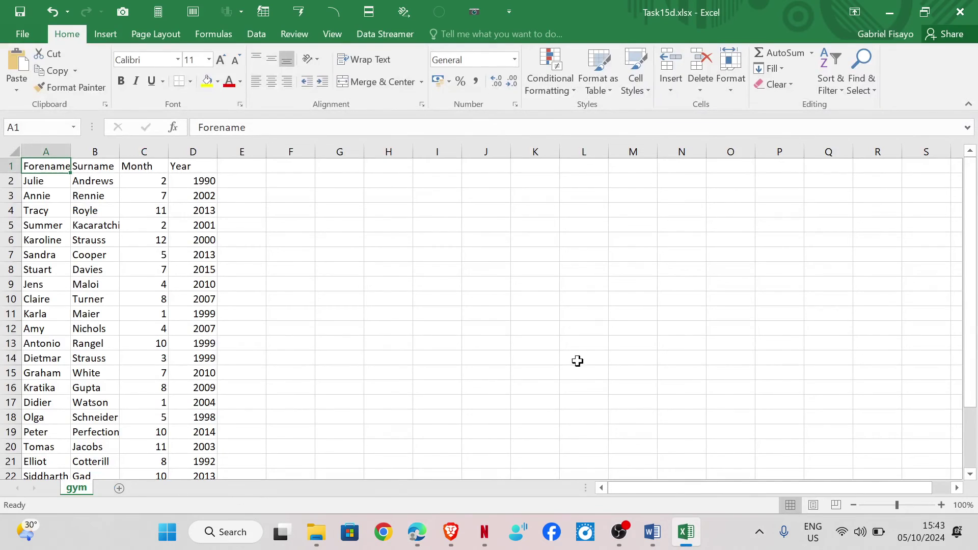
left_click(140, 151)
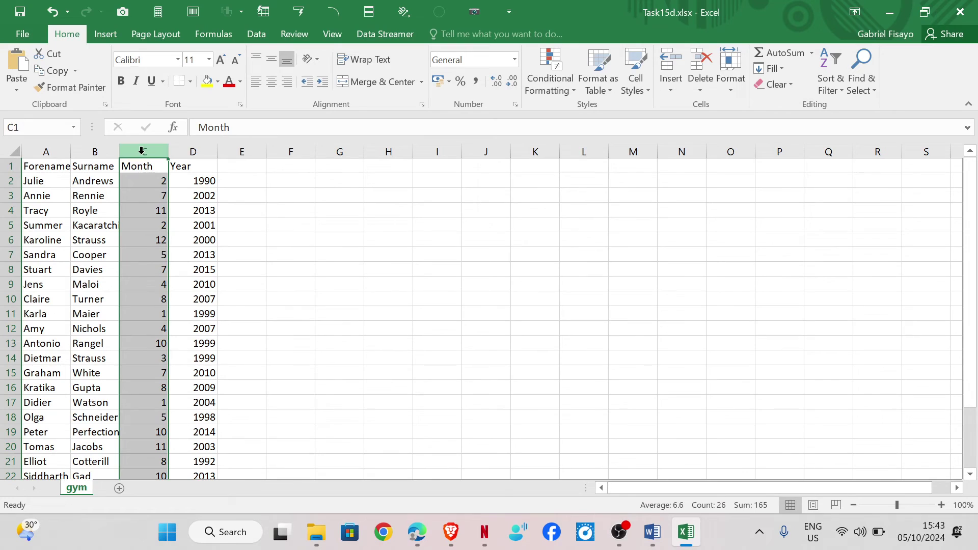
left_click(228, 166)
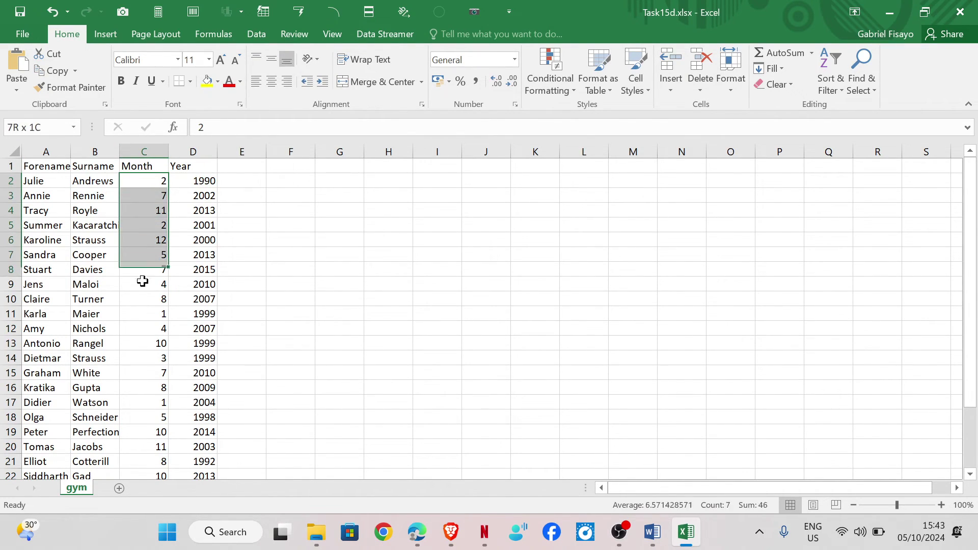
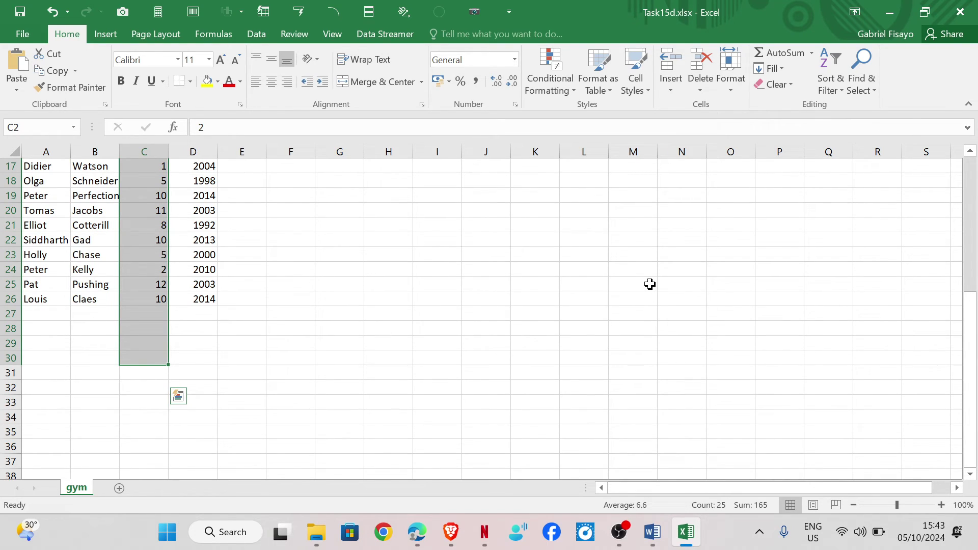
Step: Set data validation on the selected Month cells to allow whole numbers between 1 and 12
left_click(256, 35)
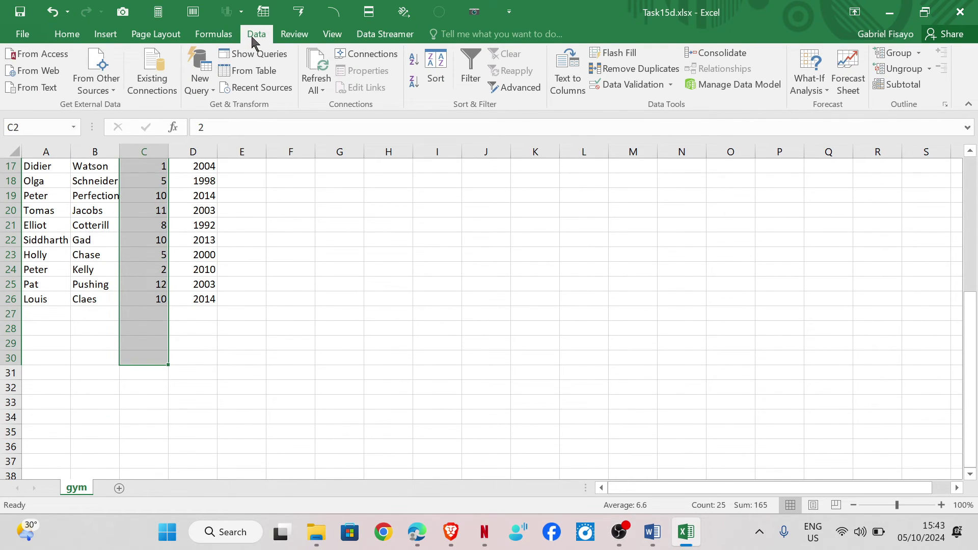
left_click(670, 85)
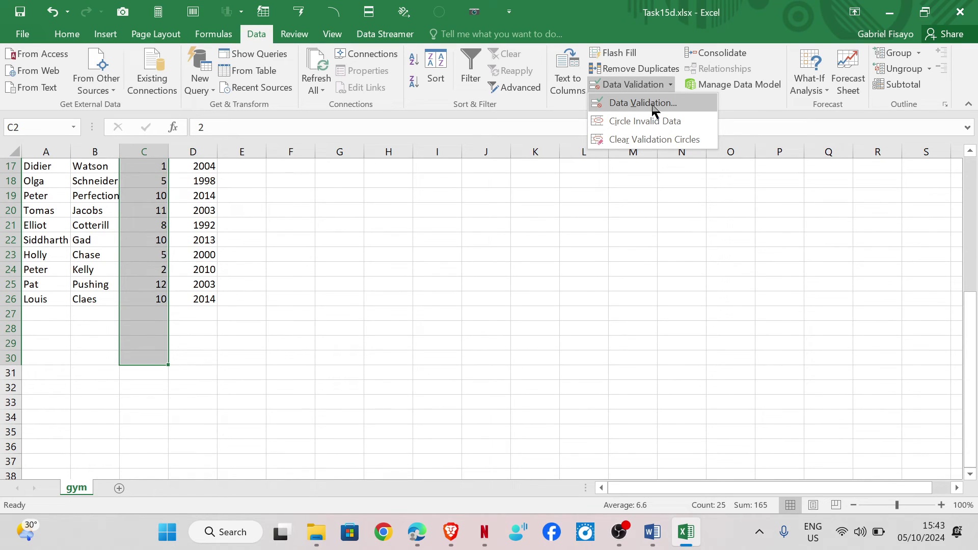
scroll(651, 105, "up", 6)
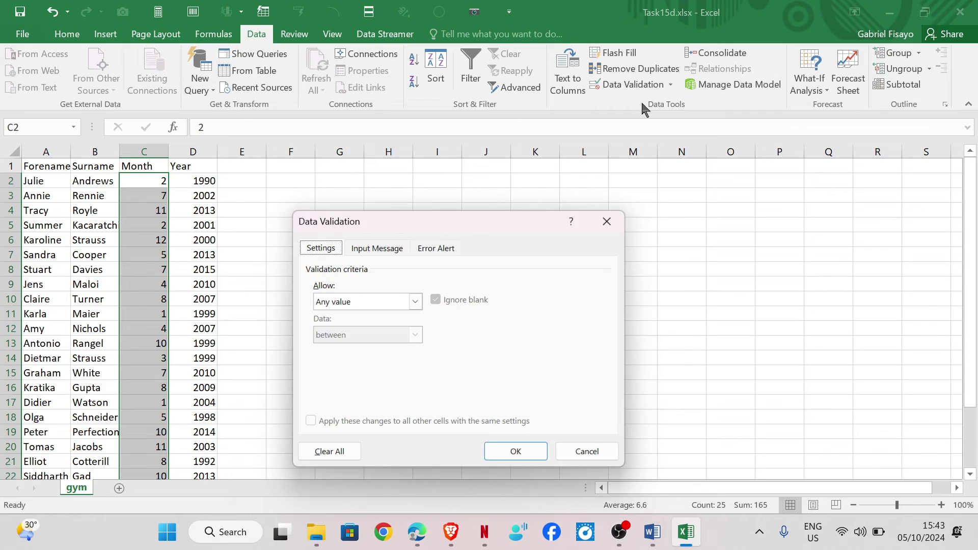
left_click_drag(511, 218, 516, 191)
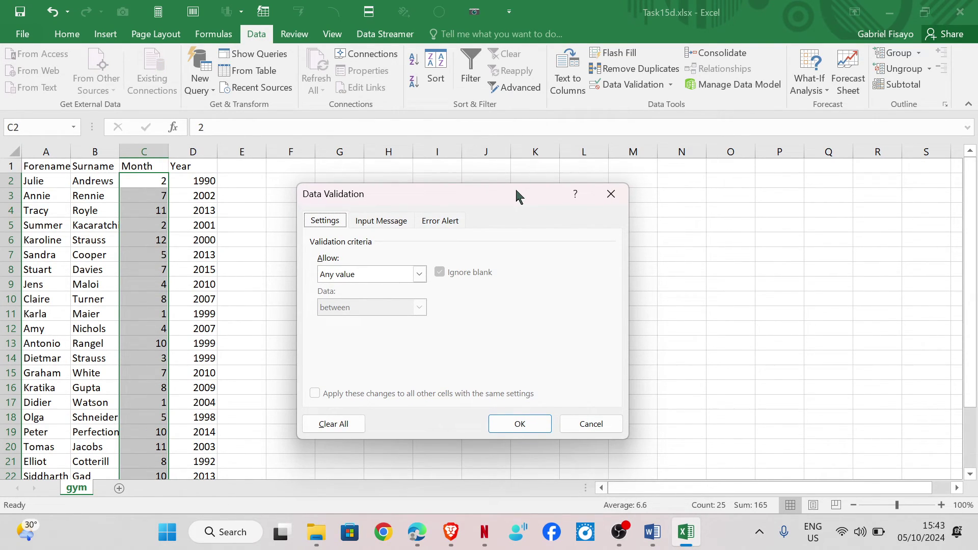
left_click(420, 275)
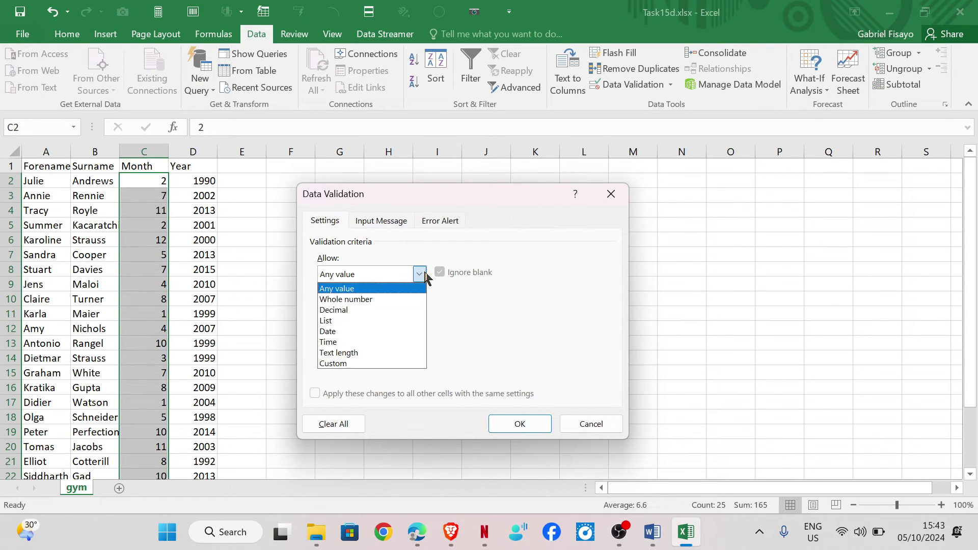
left_click(387, 299)
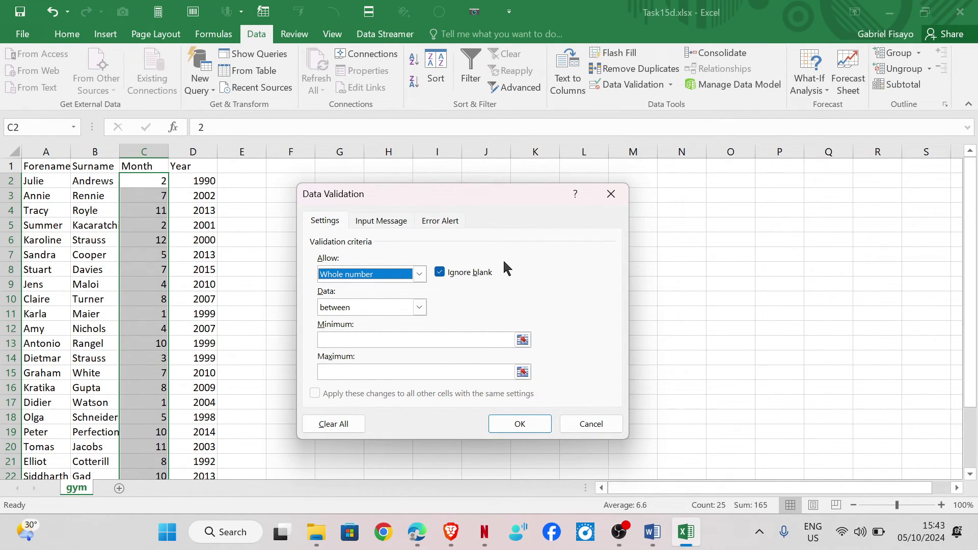
left_click(362, 342)
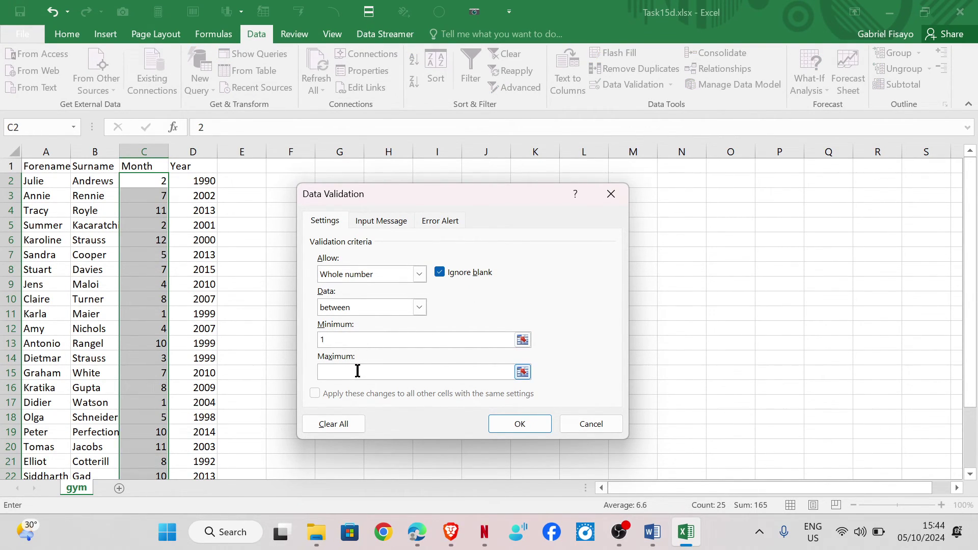
type("12")
Step: Give the Month validation a Stop-style error alert titled Invalid, and apply the validation
left_click(441, 221)
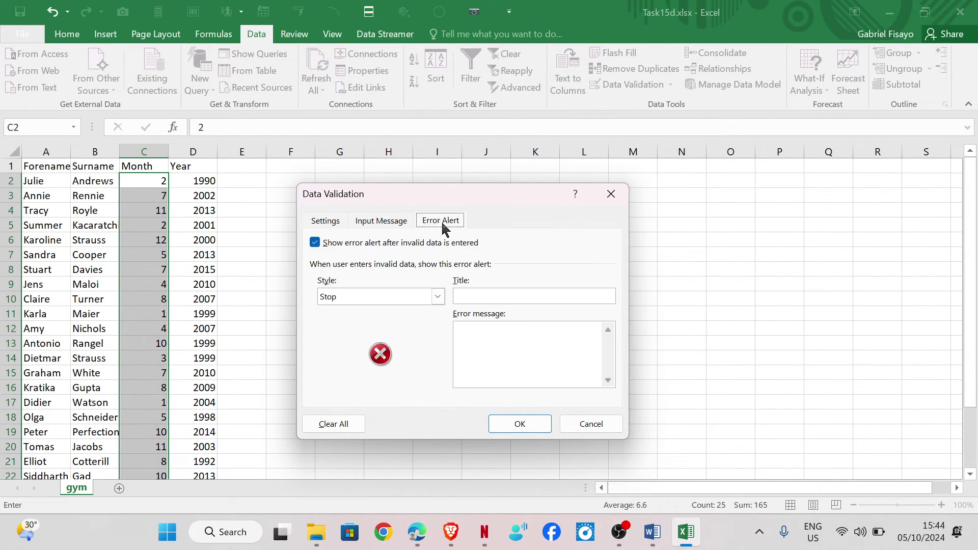
left_click(439, 298)
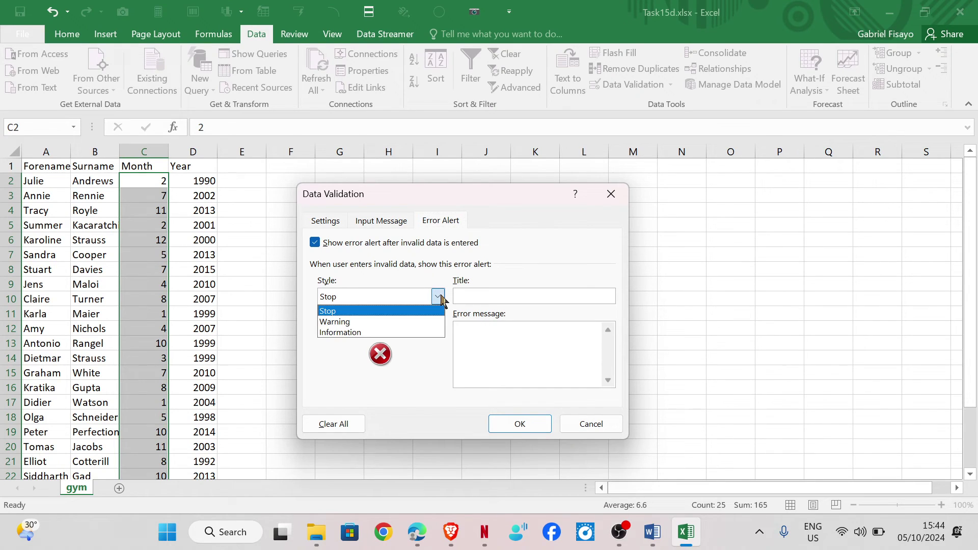
left_click(411, 310)
left_click(496, 292)
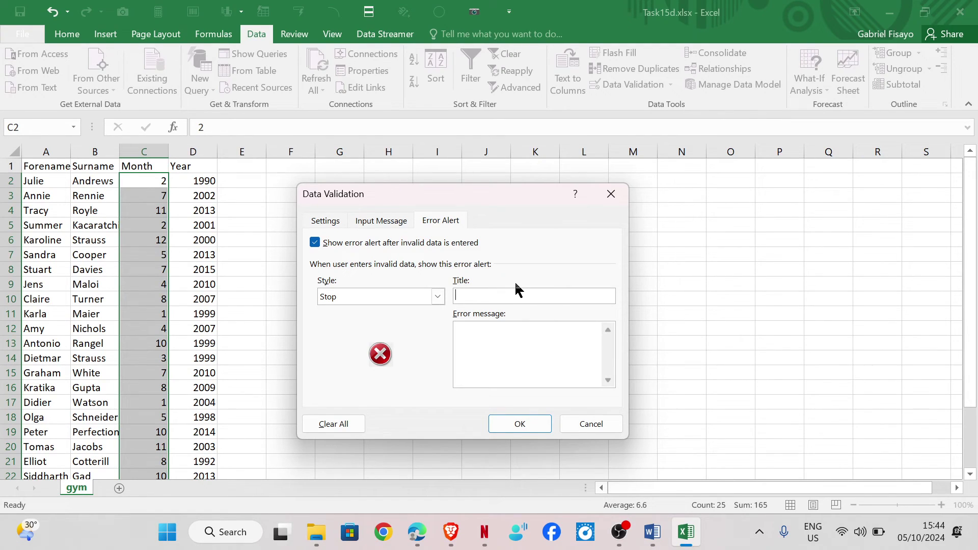
type("Invalid")
left_click(518, 425)
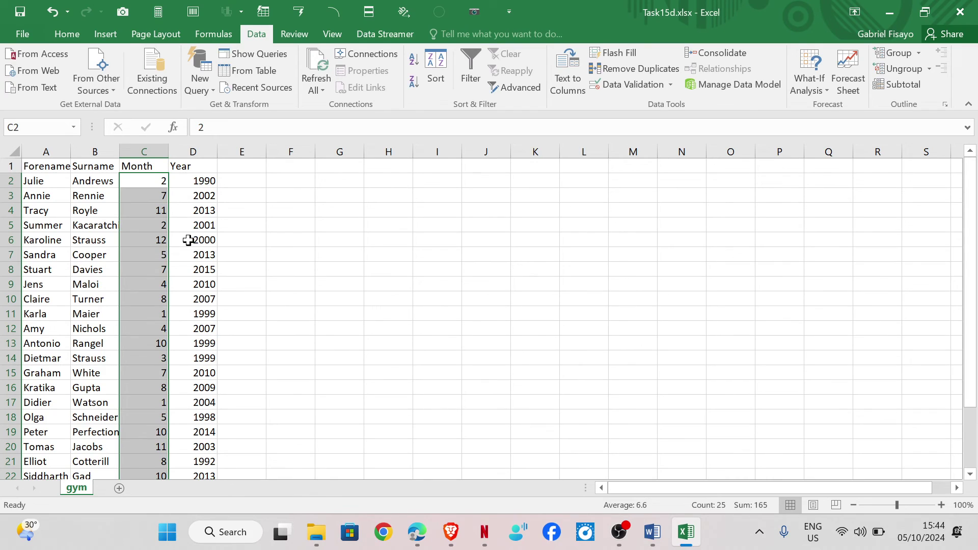
Step: Test the Month validation in cell C27 by trying the value 13, dismissing the alert, and entering 12 instead
left_click(148, 311)
scroll(148, 309, "down", 6)
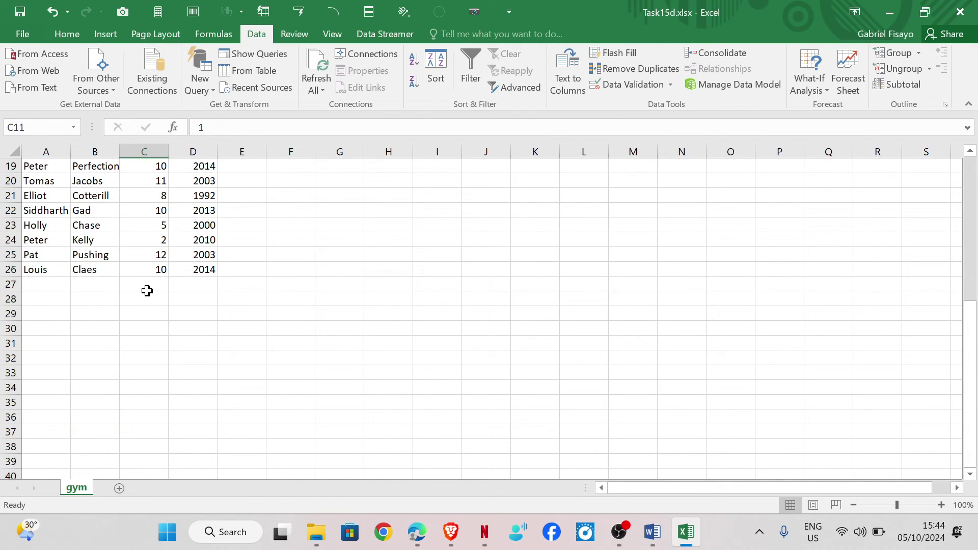
left_click(145, 287)
type("13")
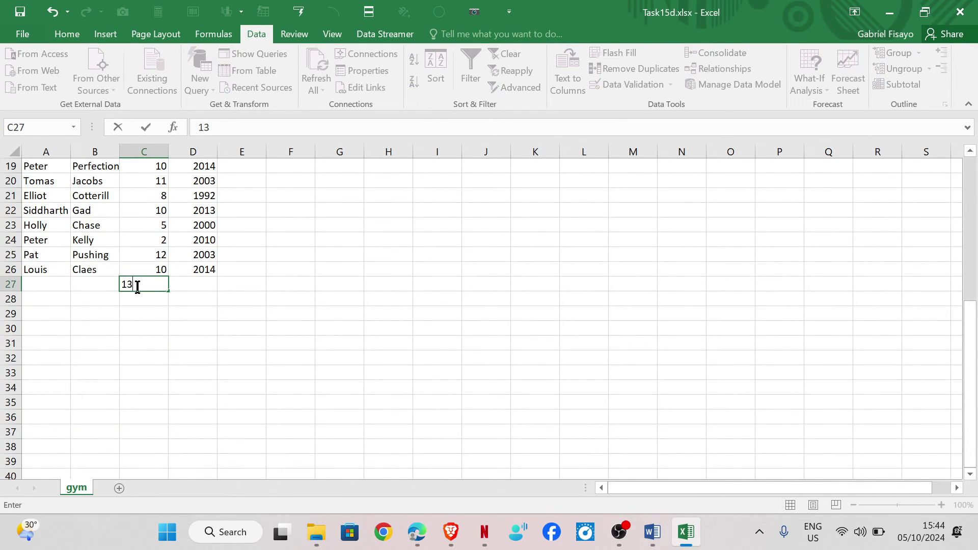
key("Return")
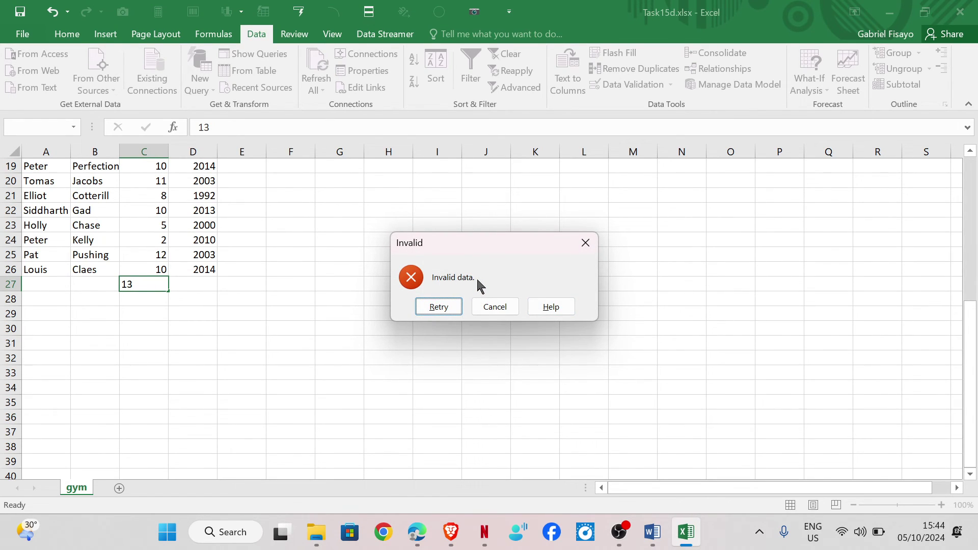
left_click(586, 243)
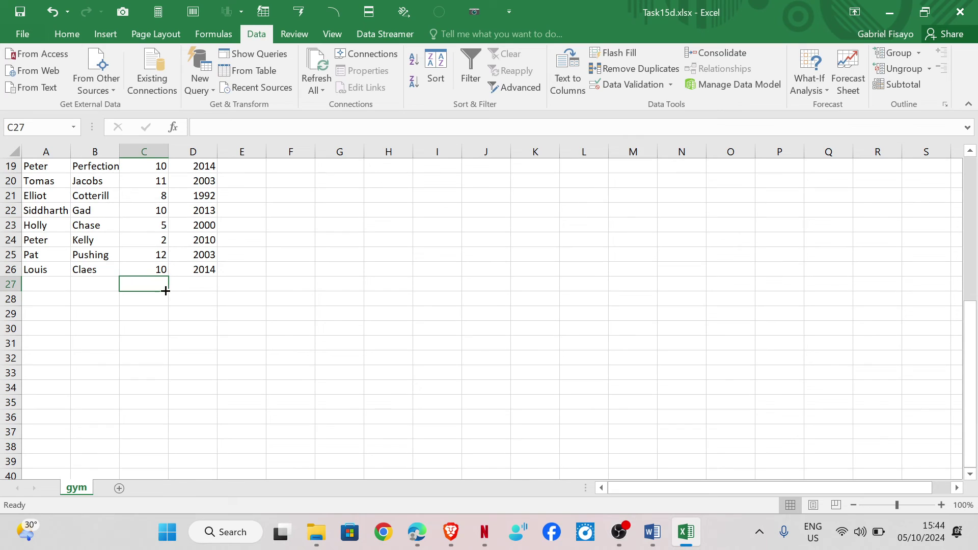
type("12")
key("Return")
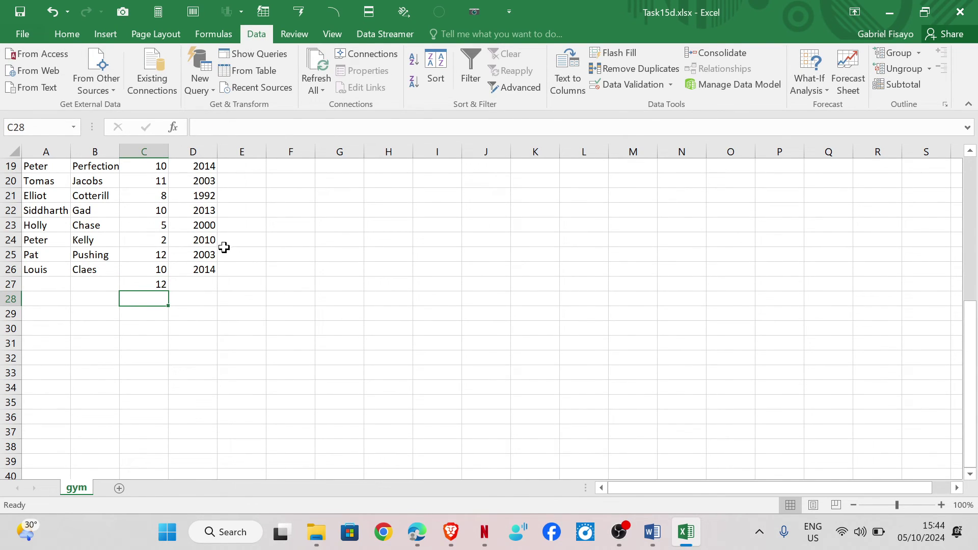
Step: Read the Task 15e instructions in the browser textbook and return to the Excel workbook
scroll(220, 245, "up", 4)
scroll(158, 162, "up", 2)
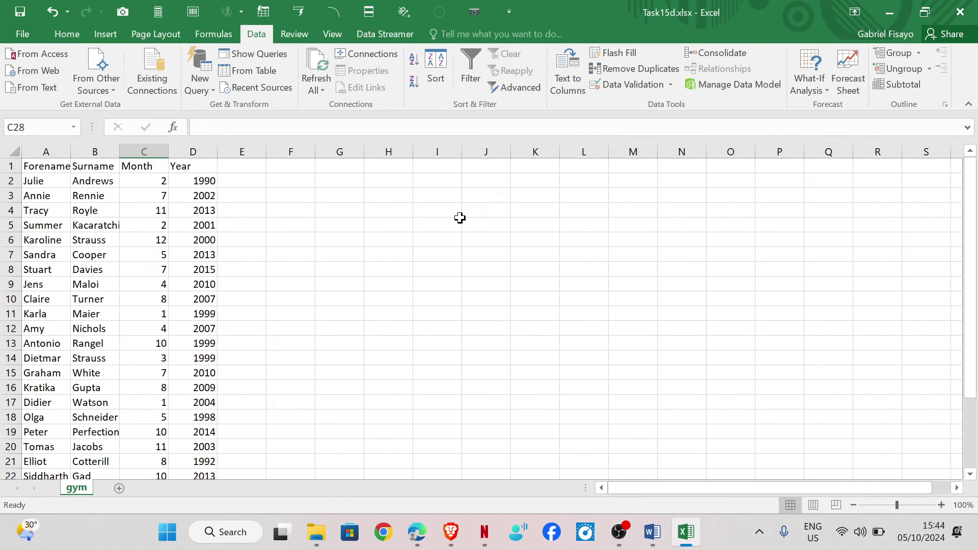
key("alt+Tab")
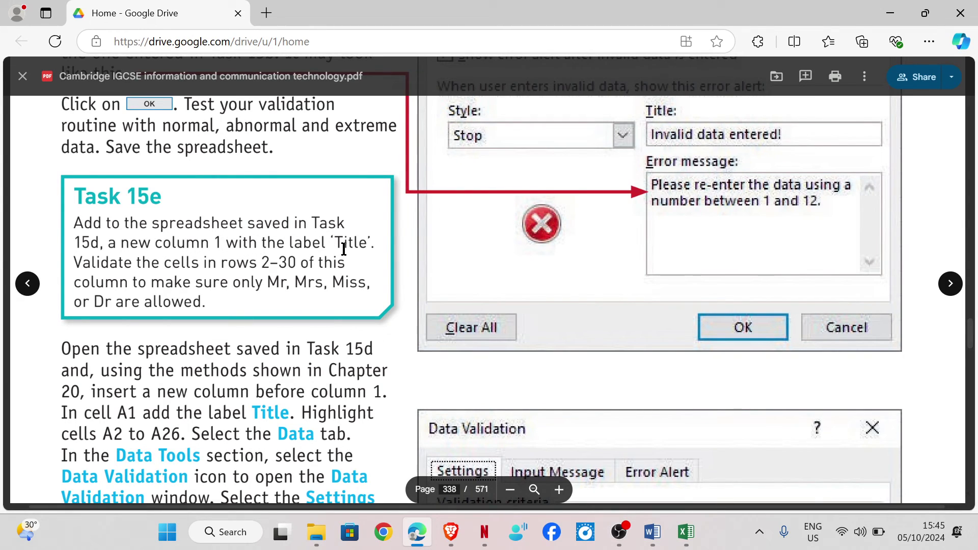
left_click(686, 531)
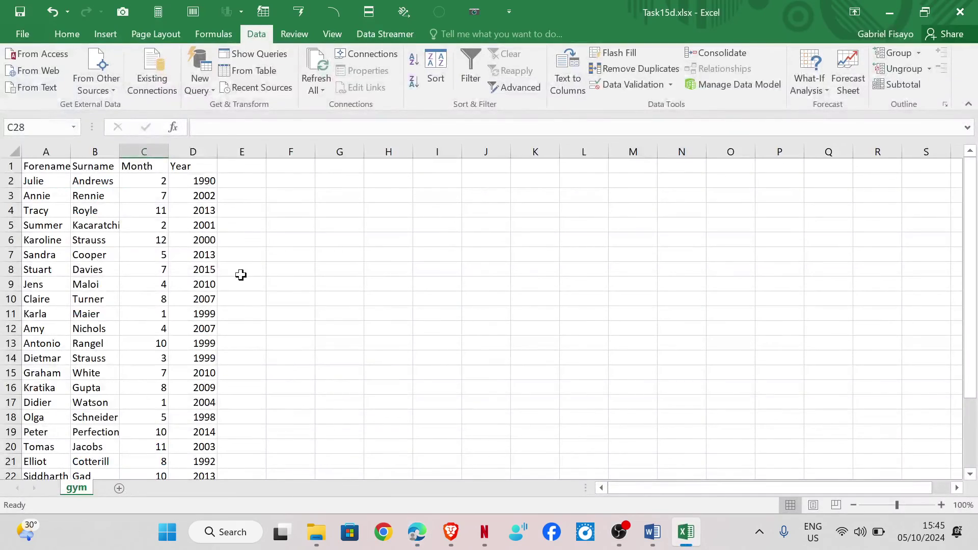
Step: Insert a new column before the Forename column and label its cell A1 Title
left_click(46, 153)
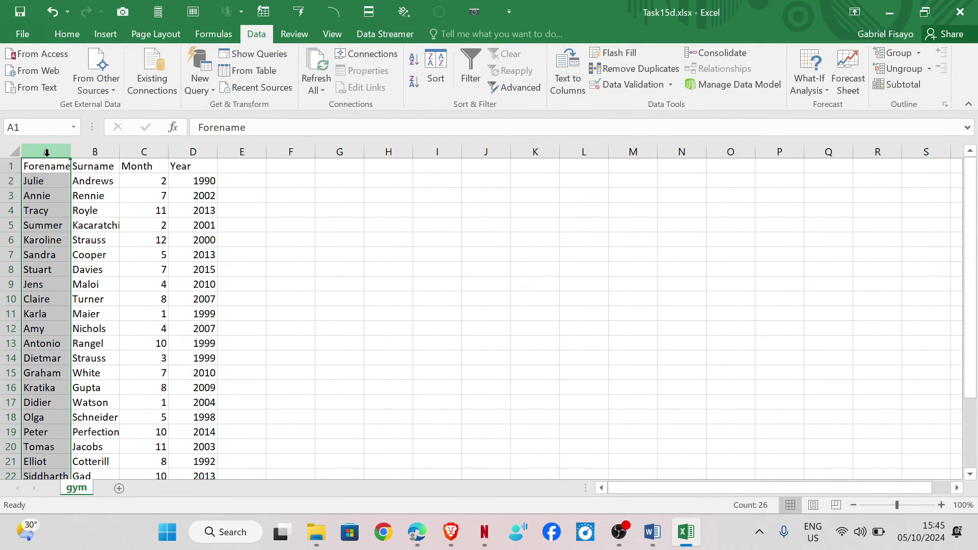
right_click(46, 152)
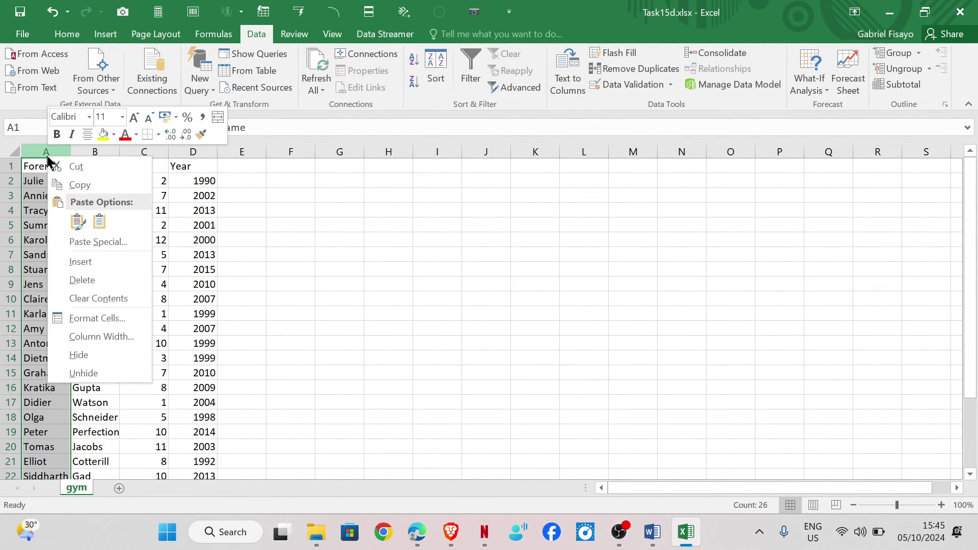
left_click(102, 262)
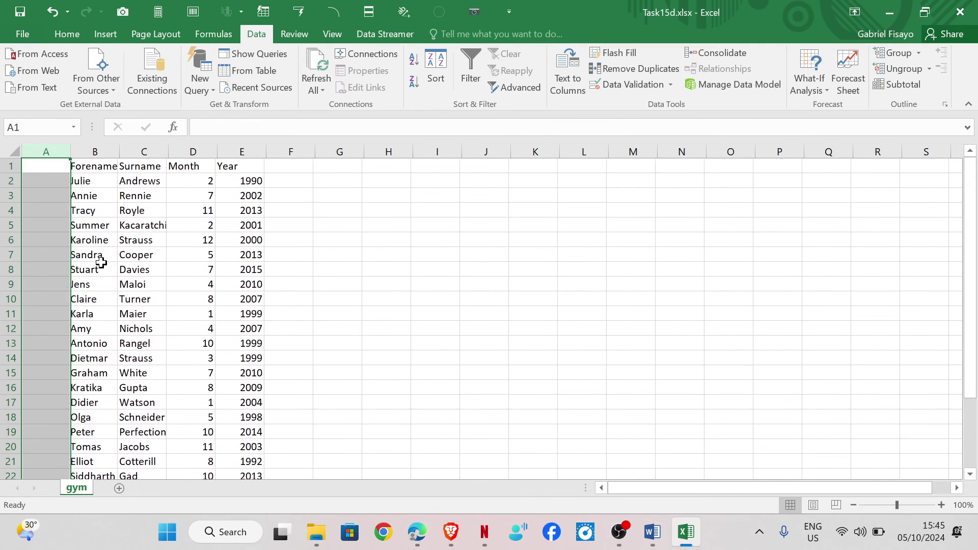
left_click(36, 165)
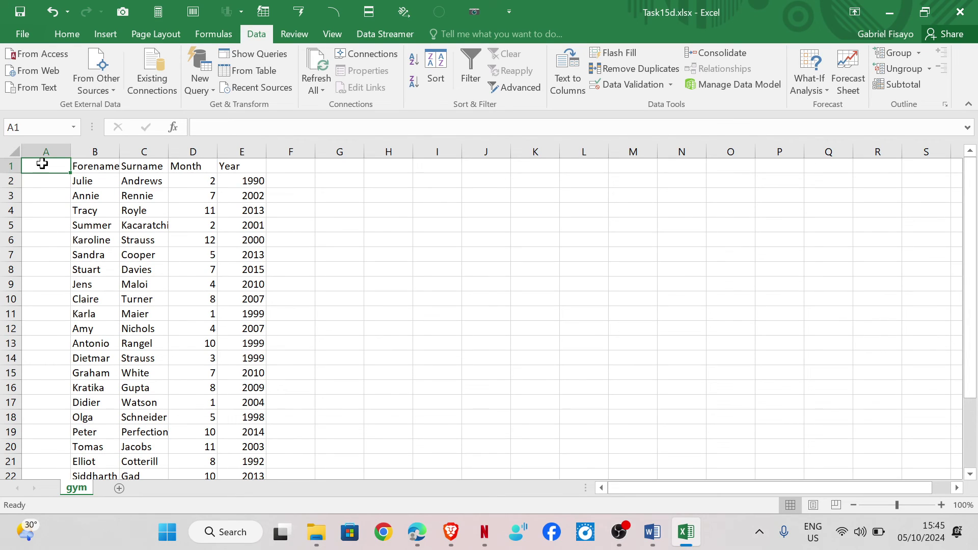
type("T")
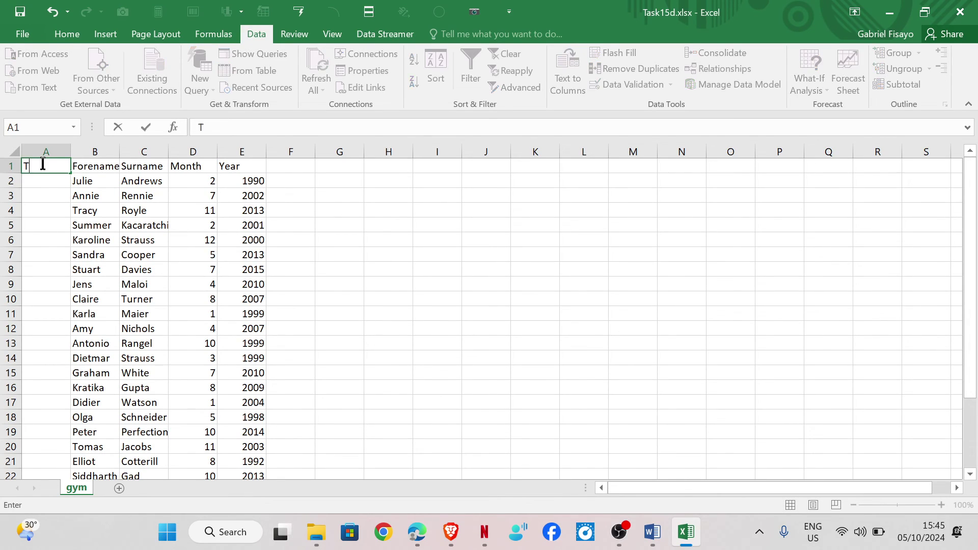
type("itle")
left_click(57, 184)
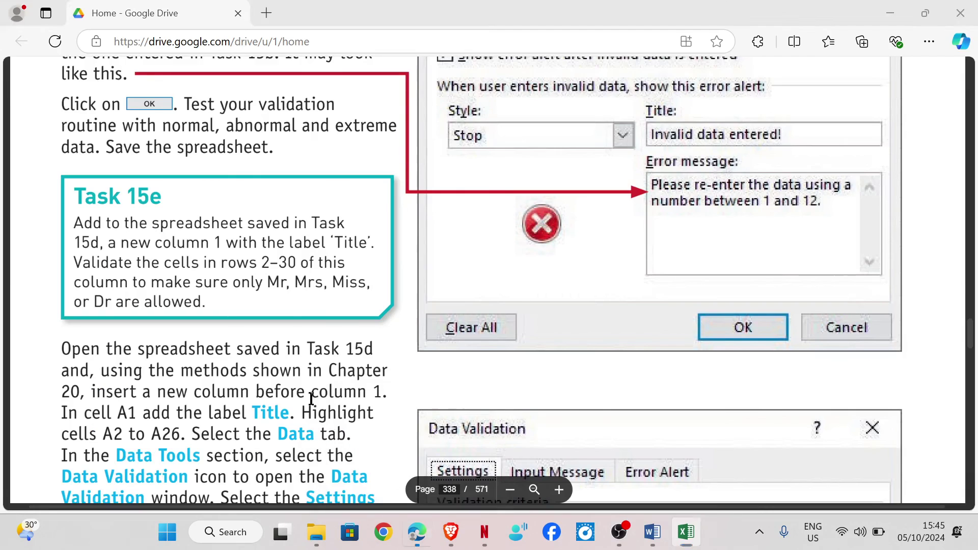
Step: Recheck the allowed titles and rows for Task 15e in the browser textbook, return to Excel, and select cells A2:A30
left_click(427, 536)
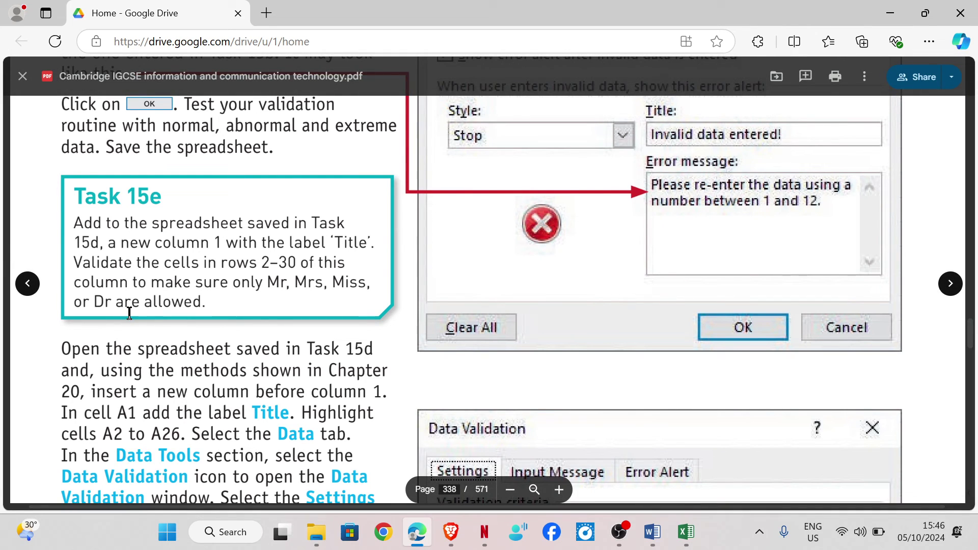
mouse_move(686, 532)
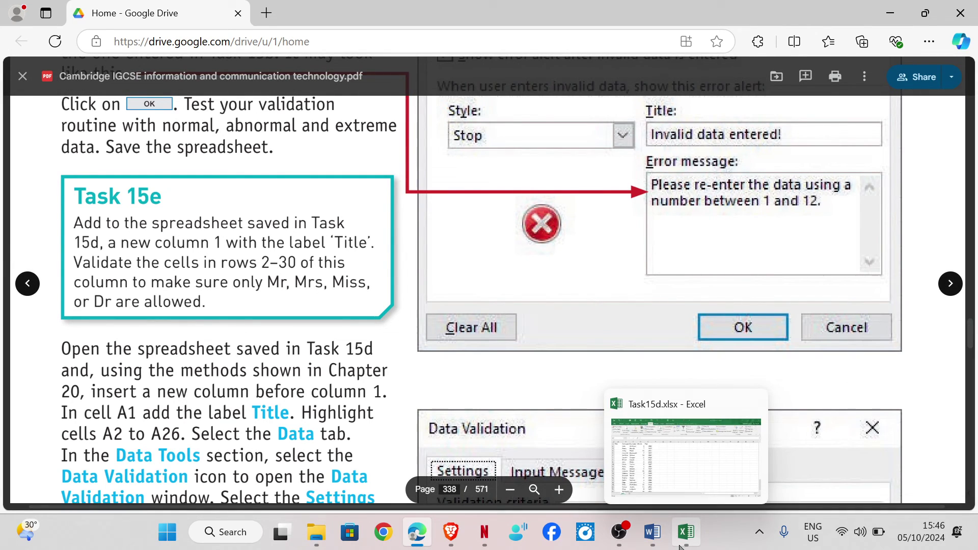
left_click(686, 483)
left_click_drag(36, 181, 40, 406)
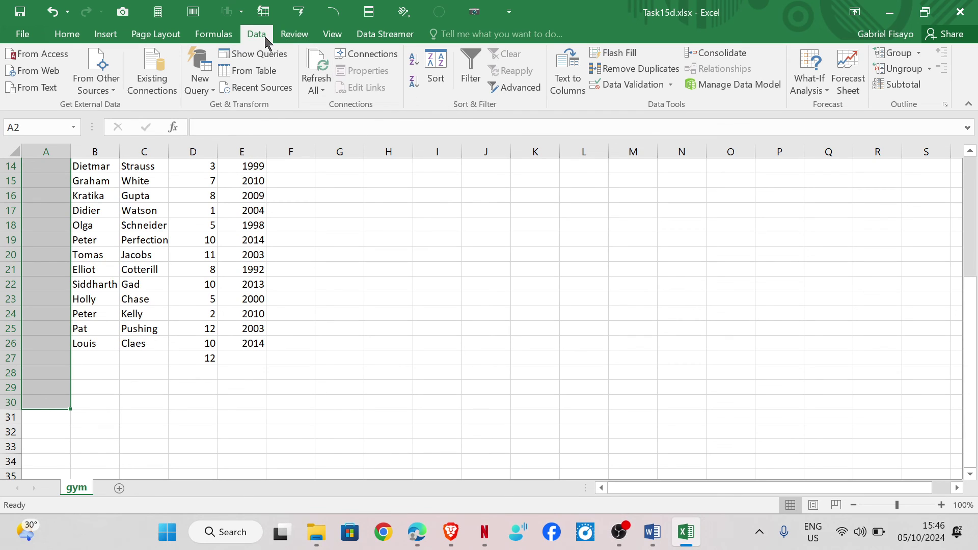
Step: Set list data validation on the selected Title cells with the source Mr, Mrs, Miss, Dr
left_click(672, 86)
left_click(662, 108)
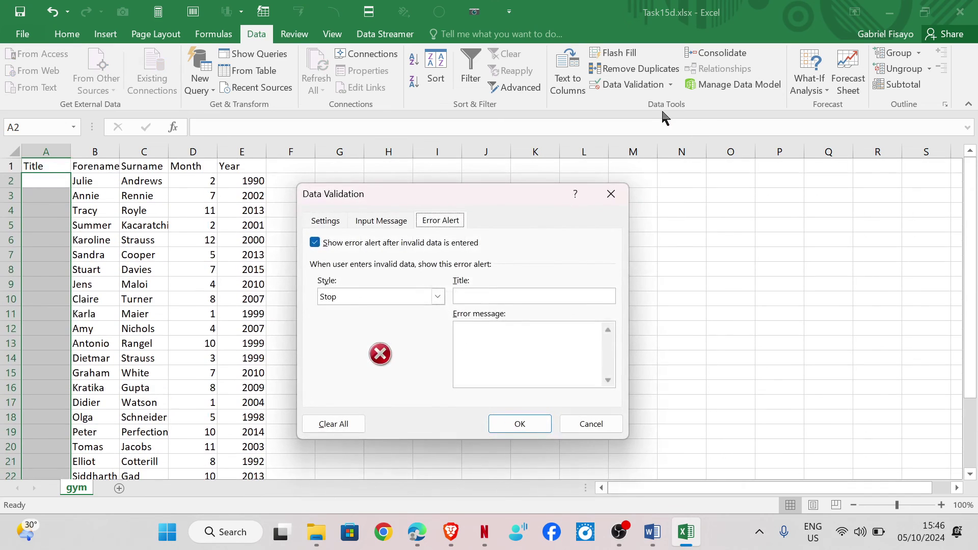
left_click(328, 222)
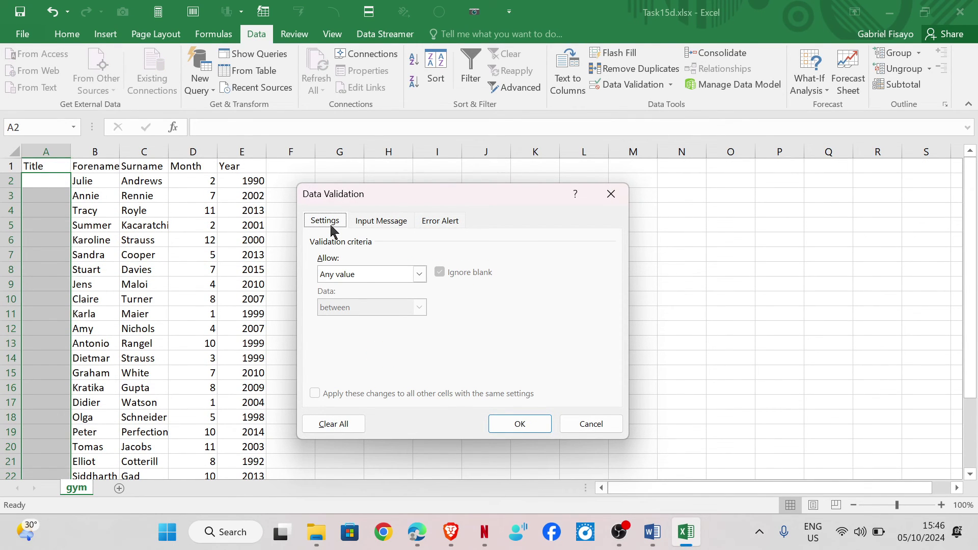
left_click(418, 274)
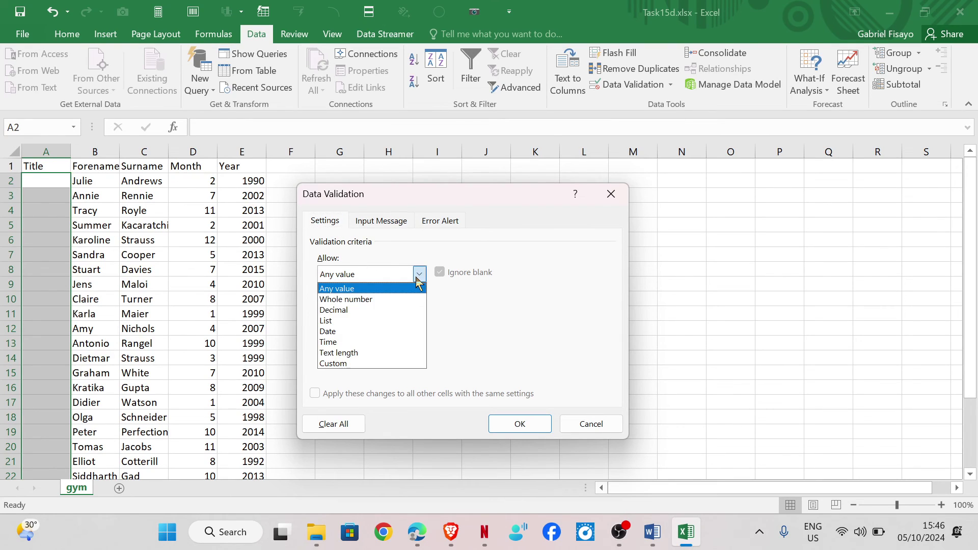
left_click(335, 321)
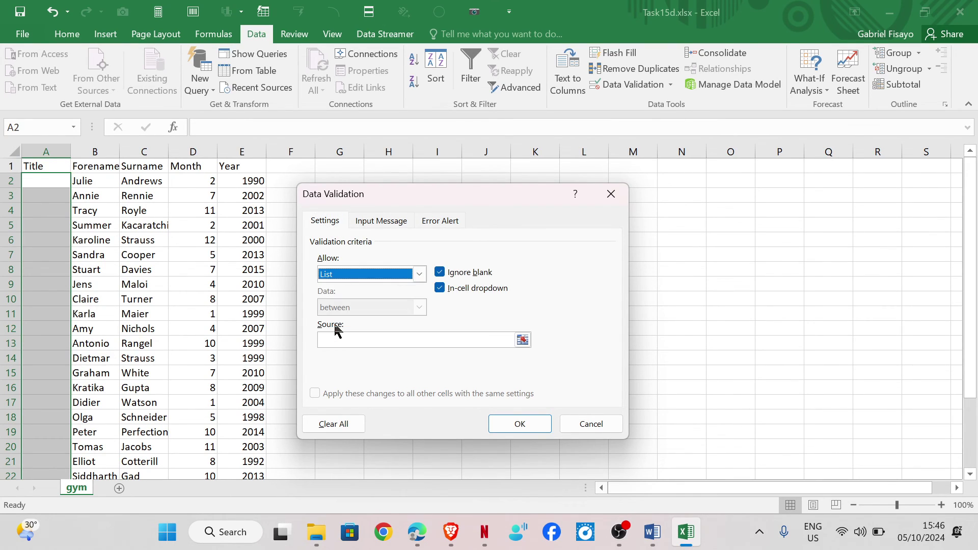
left_click(378, 346)
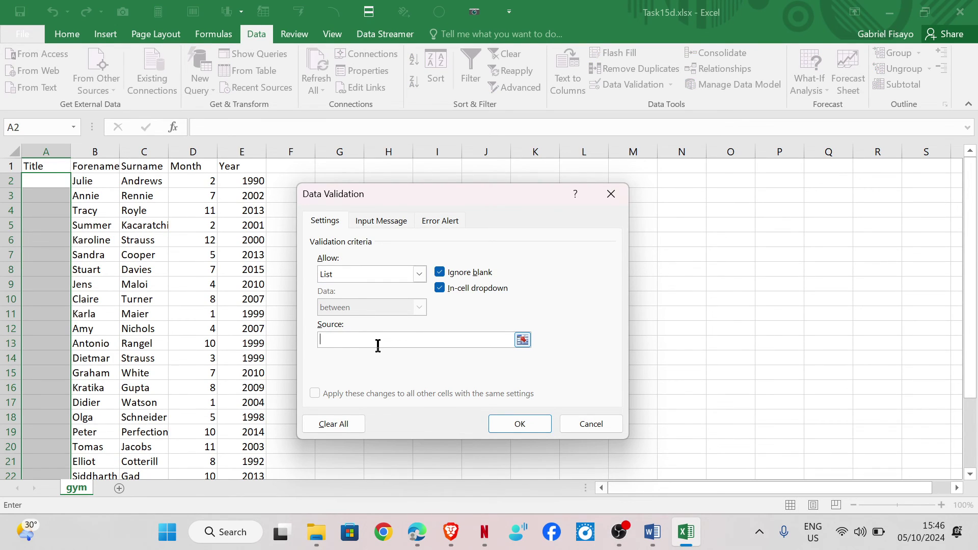
type("Mr, Mrs, Miss, Dr")
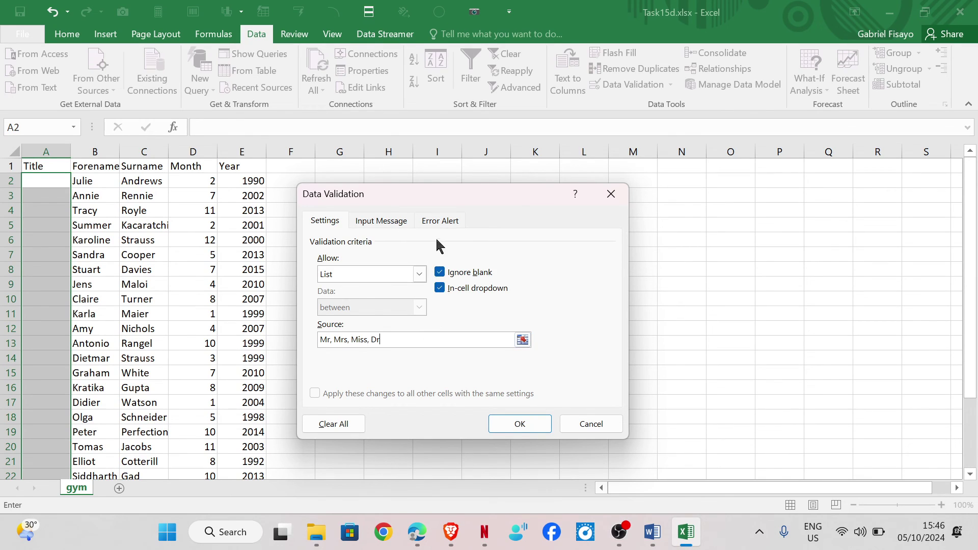
Step: Give the Title validation a Stop-style error alert titled Error with the message Invalid data, and apply the validation
left_click(441, 220)
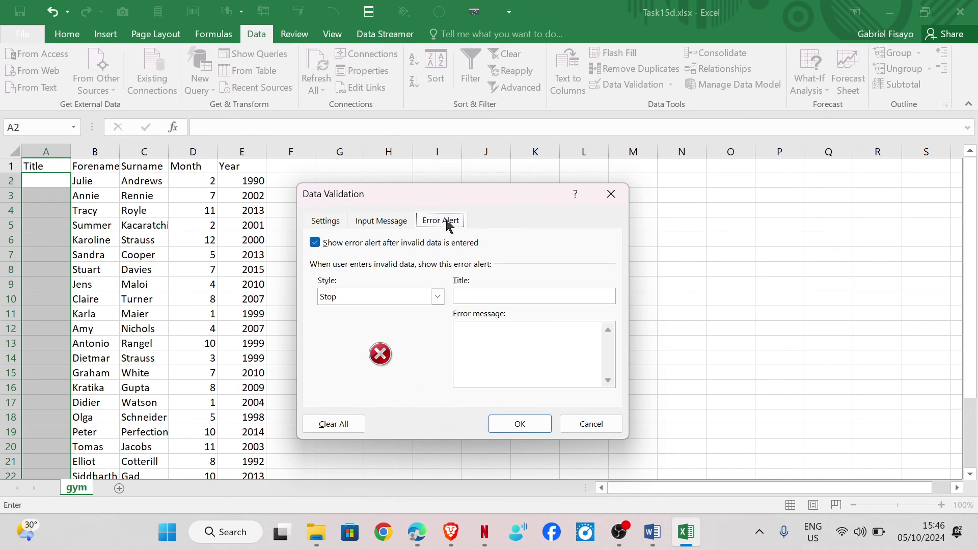
left_click(464, 298)
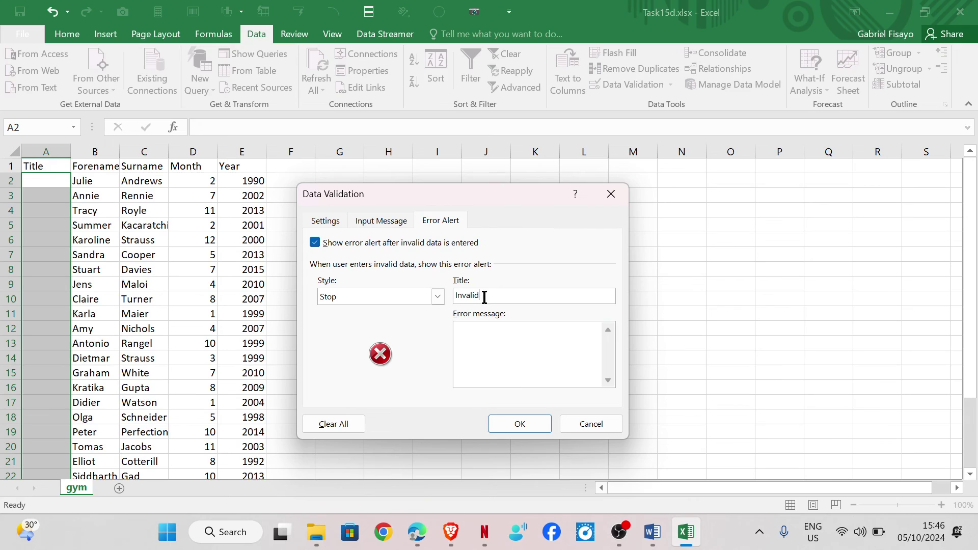
left_click_drag(481, 296, 457, 296)
type("Error")
type("a")
left_click(504, 421)
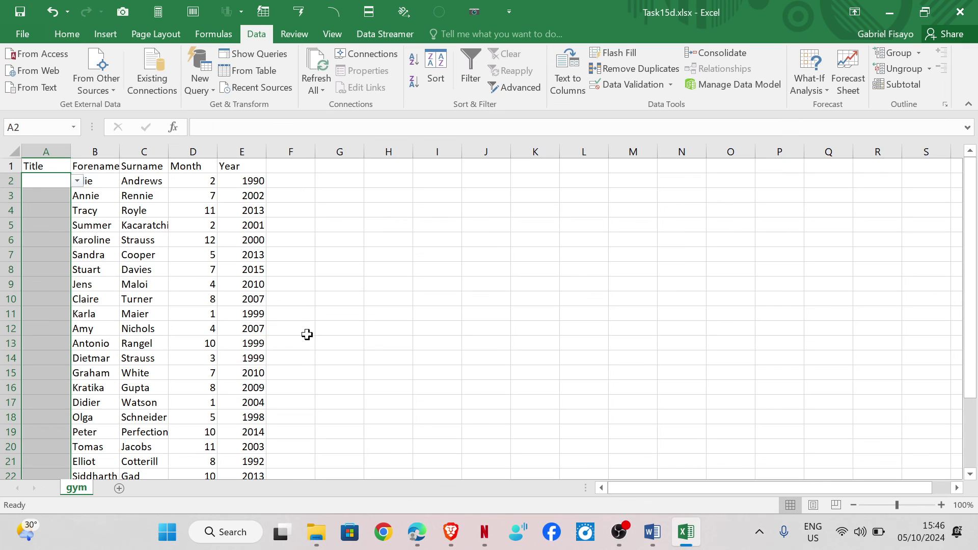
Step: Test the Title validation with allowed values by entering Mr in A17 and picking Miss for A18 and Mrs for A19
left_click(323, 395)
scroll(166, 402, "down", 3)
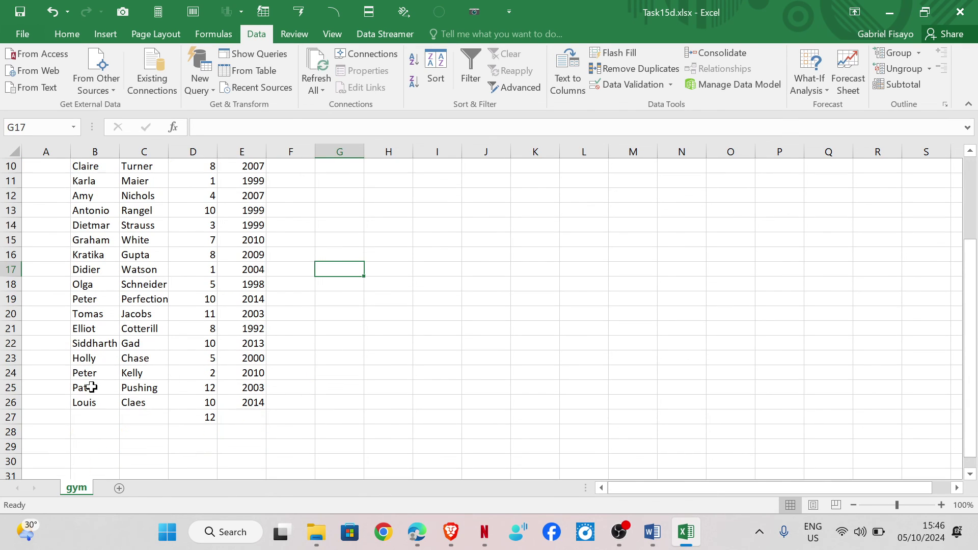
left_click(45, 273)
type("M")
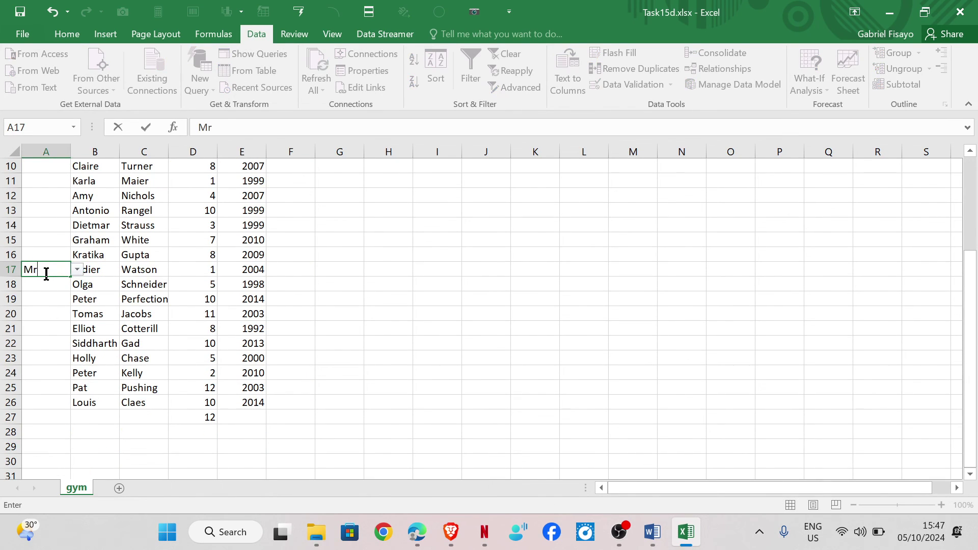
type("r")
key("Return")
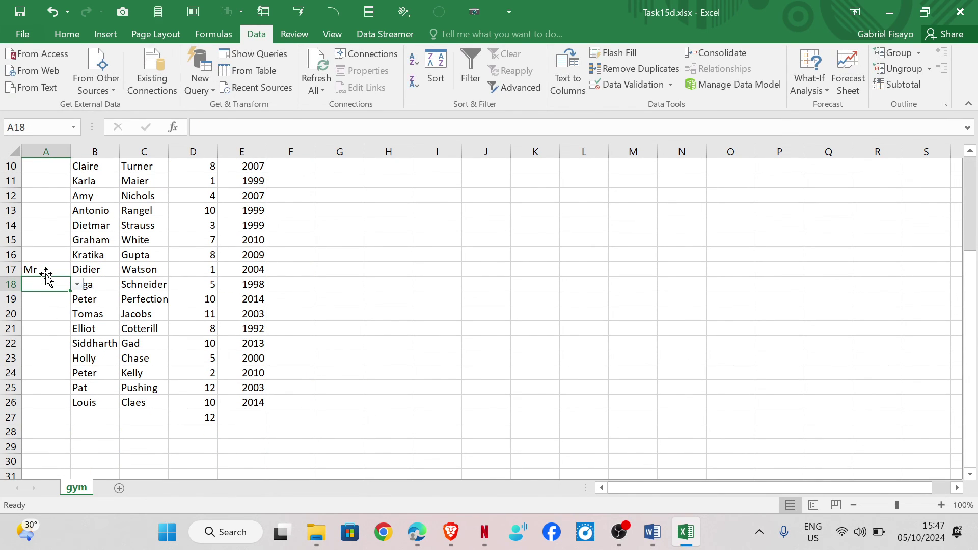
left_click(77, 284)
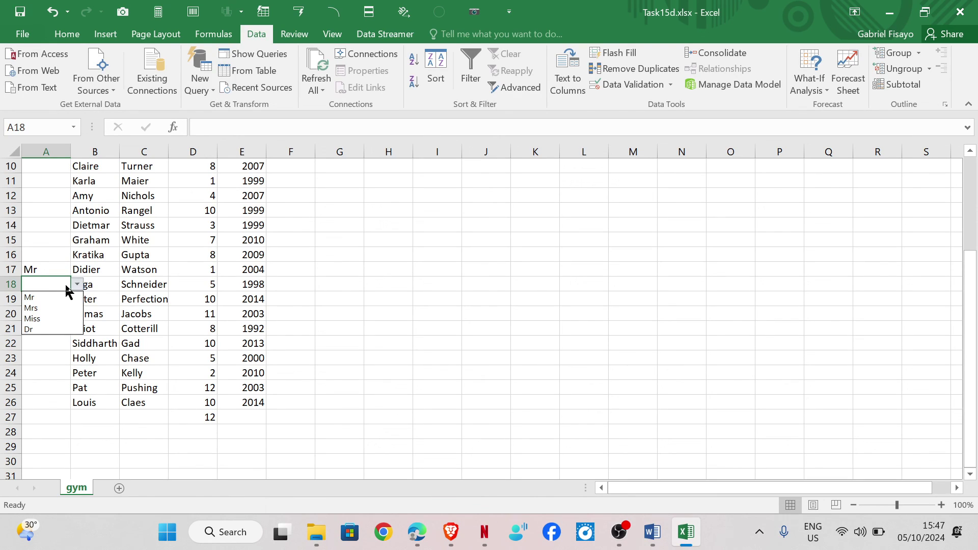
left_click(31, 319)
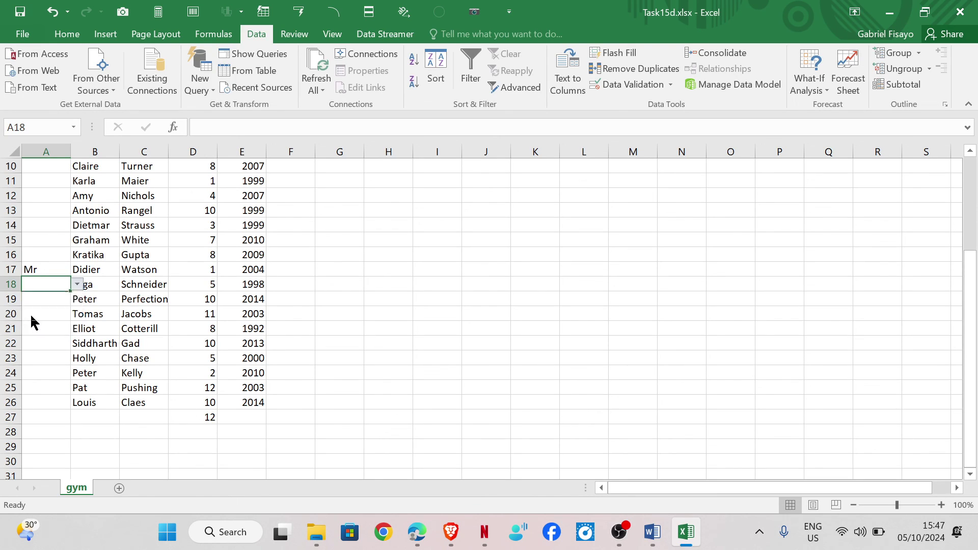
left_click(59, 301)
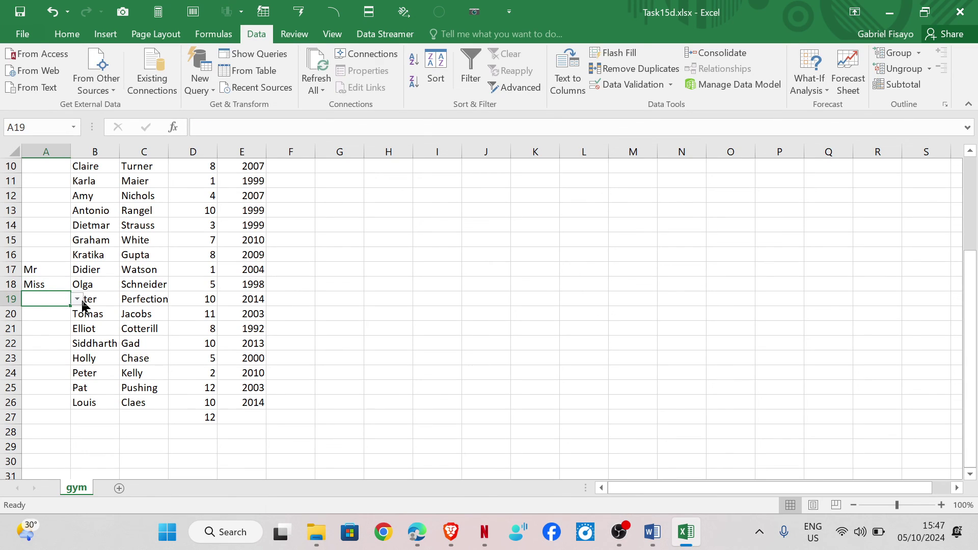
left_click(77, 299)
left_click(48, 323)
Step: Test the Title validation with abnormal data by trying to enter gjnjjd in cell A20
left_click(48, 316)
type("gjnjjd")
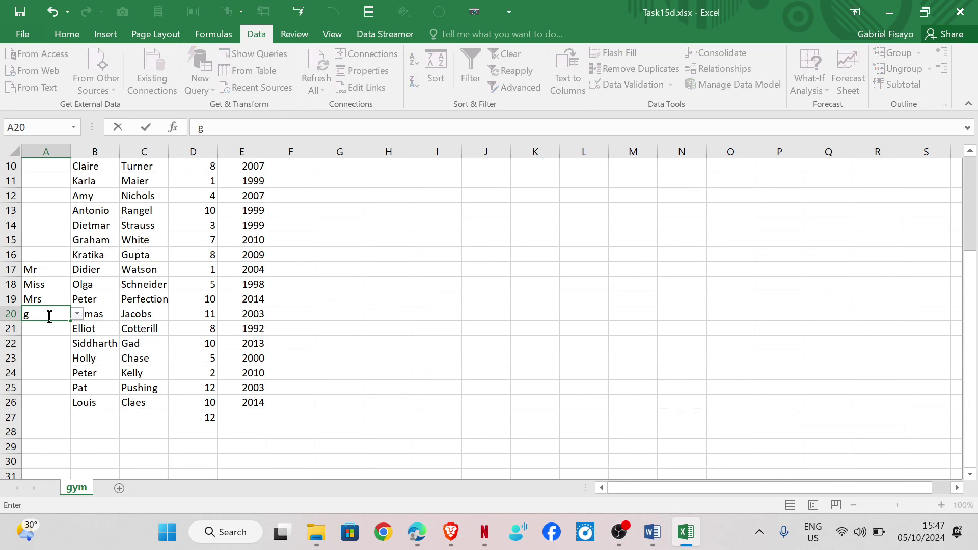
left_click(40, 334)
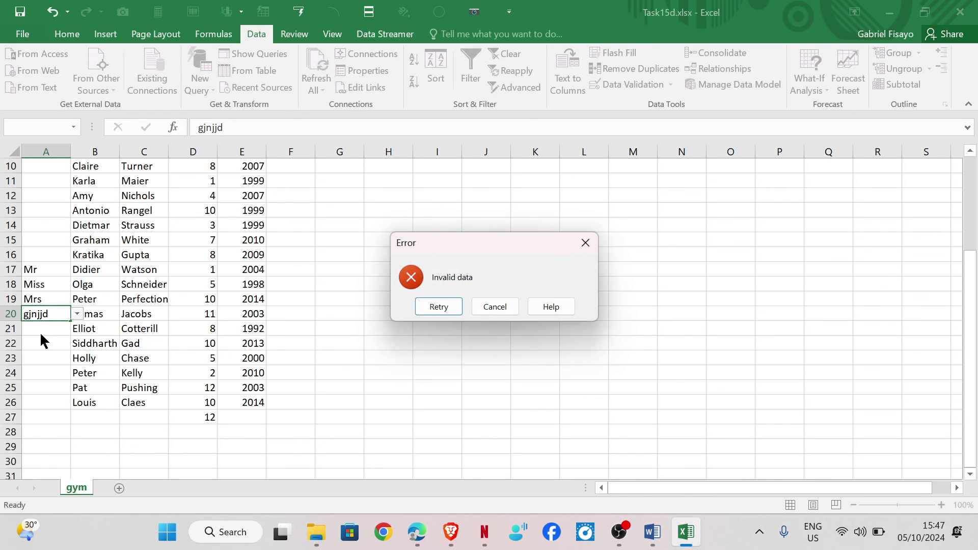